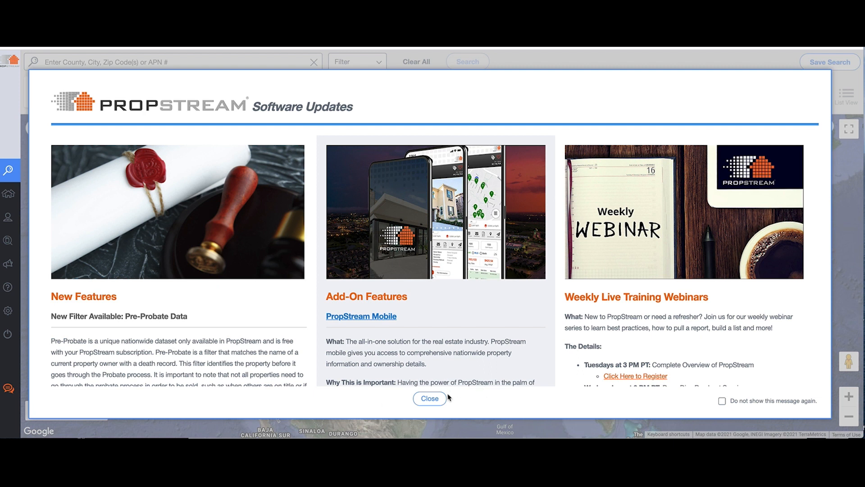
Step: Dismiss the software updates notice and load the Tulsa property from the recent searches
left_click(431, 399)
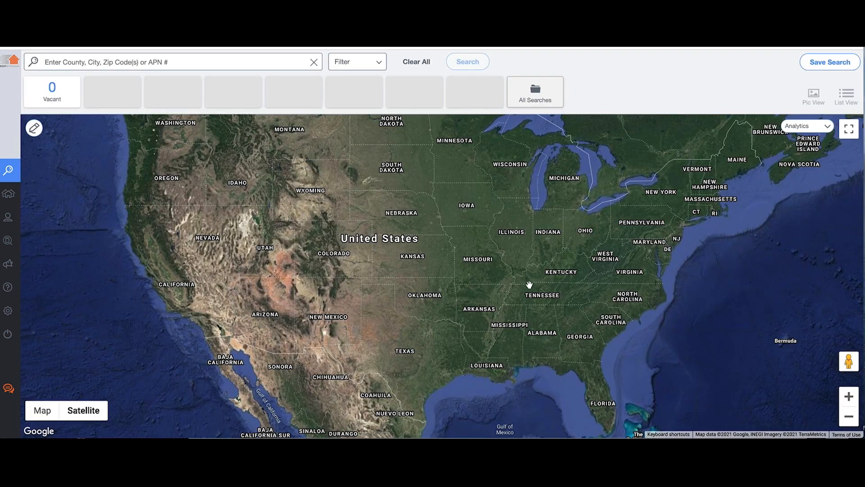
left_click(122, 60)
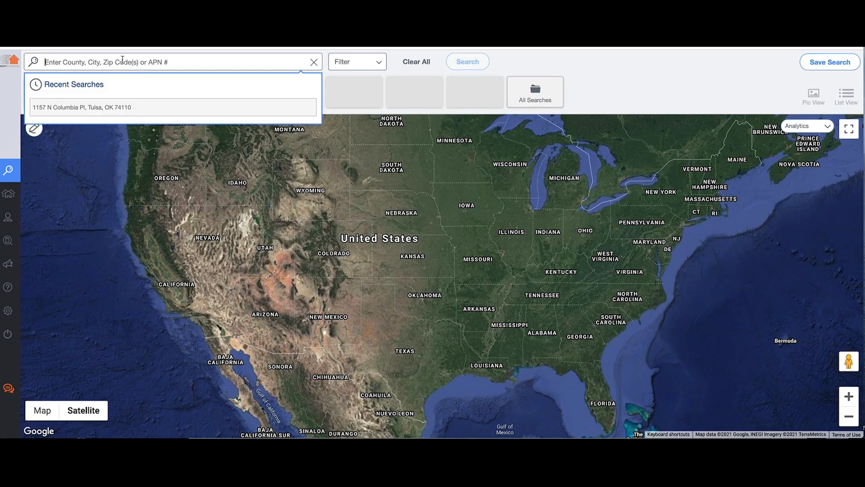
left_click(96, 107)
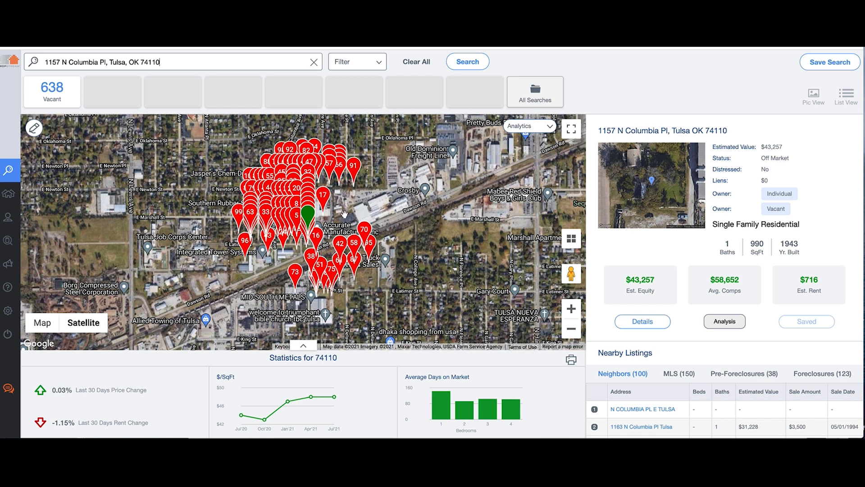
Step: Examine the property's immediate neighborhood up close on the satellite map, then return to the wider area
left_click(575, 312)
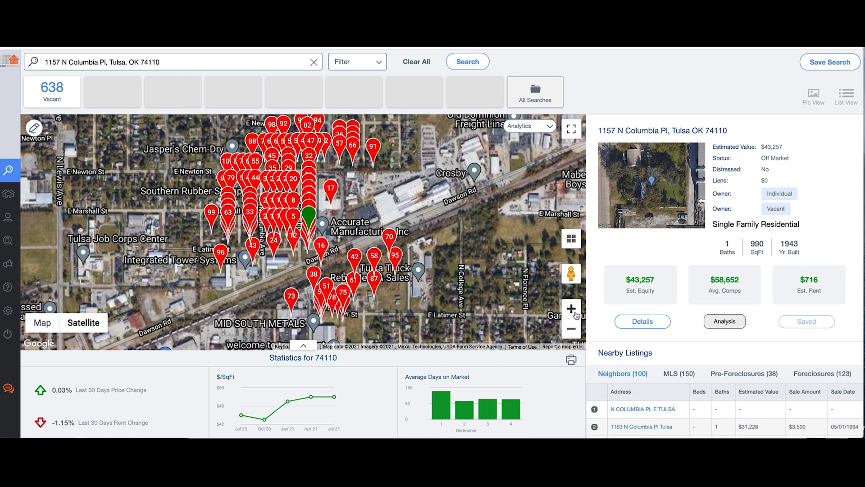
left_click(571, 309)
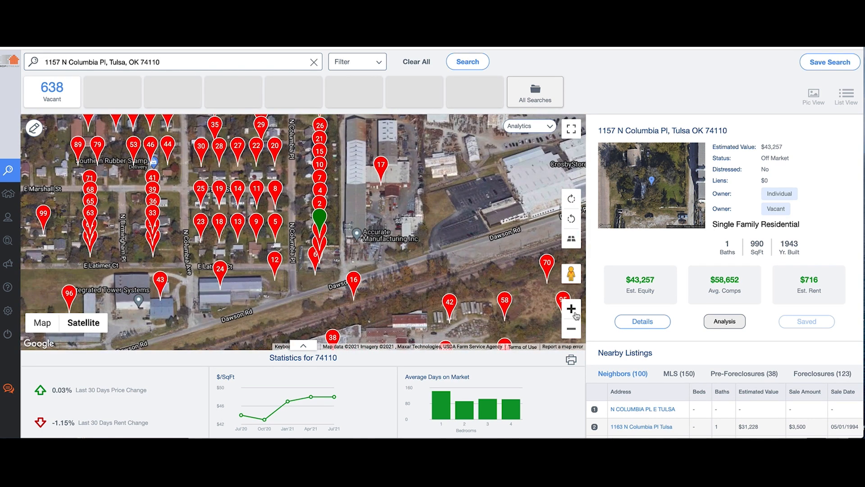
left_click(574, 334)
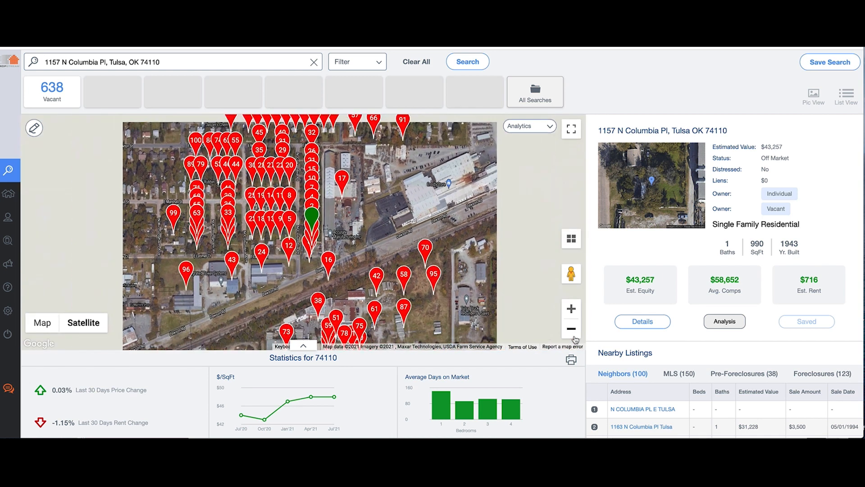
left_click(575, 335)
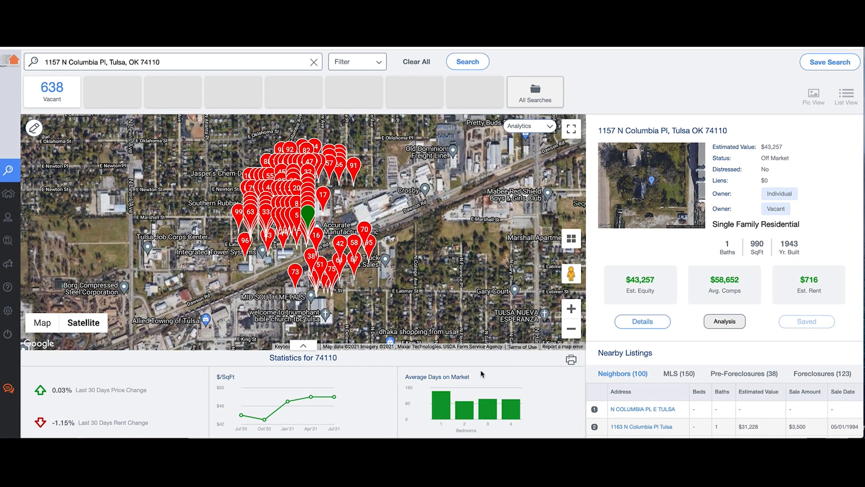
Step: Check the average days on market by bedroom count in the zip code statistics
scroll(483, 373, "down", 1)
scroll(482, 373, "up", 1)
mouse_move(438, 410)
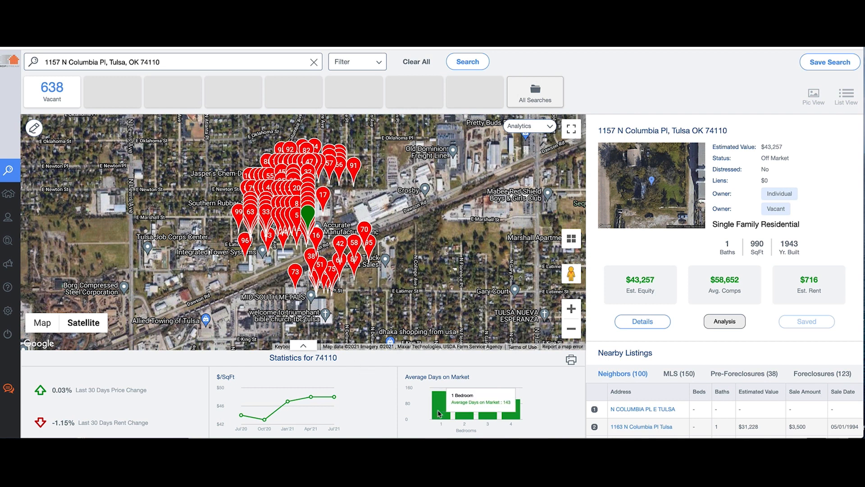
mouse_move(501, 399)
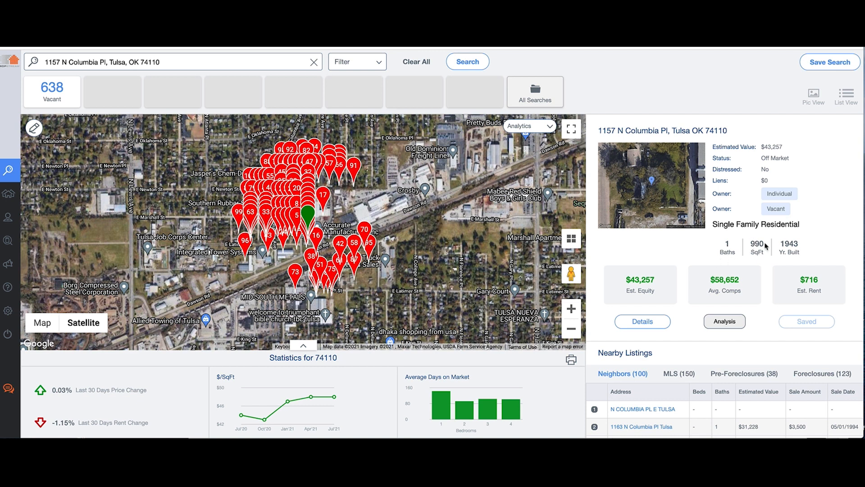
Step: Open the property's full details and read its characteristics, land information, tax assessment and last ownership transfer
left_click(640, 325)
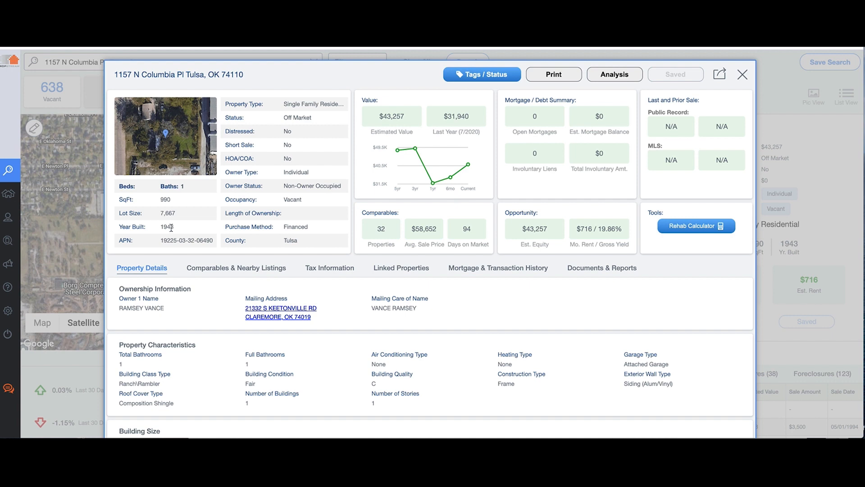
scroll(375, 230, "down", 2)
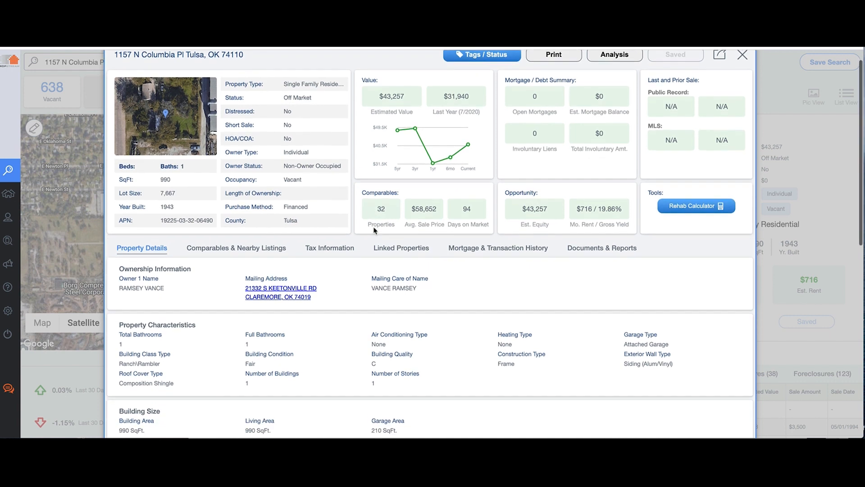
scroll(374, 230, "down", 10)
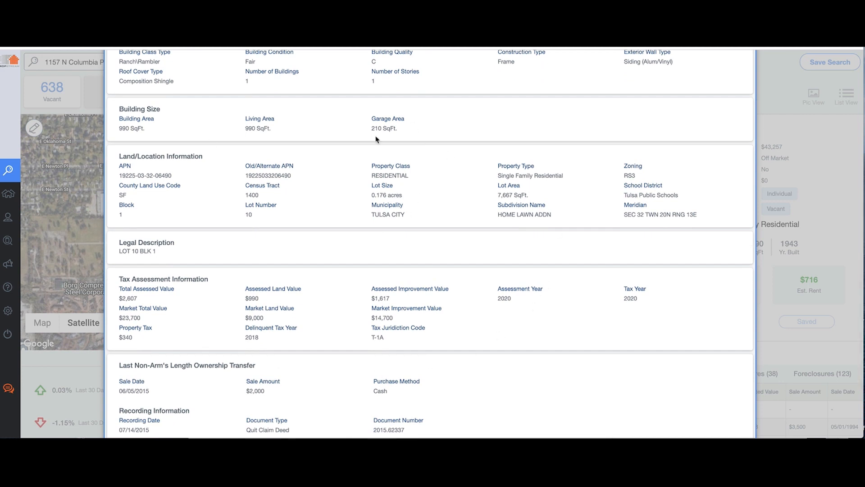
scroll(308, 179, "down", 3)
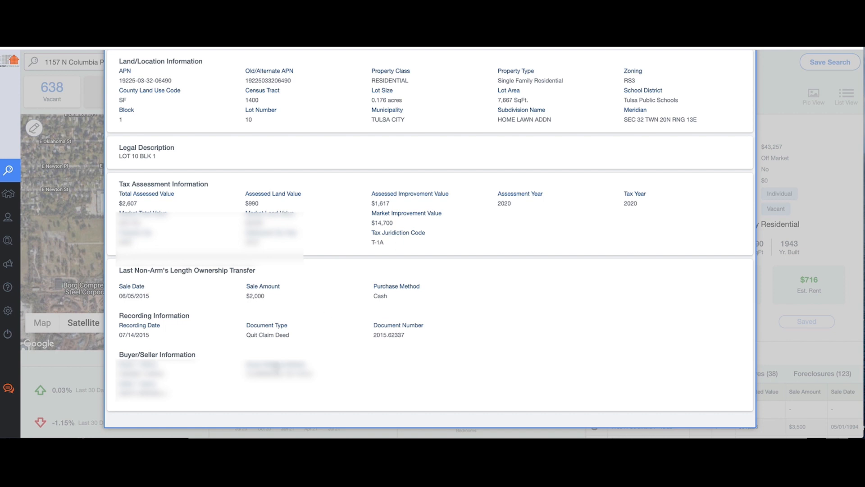
scroll(277, 367, "up", 3)
scroll(277, 367, "up", 2)
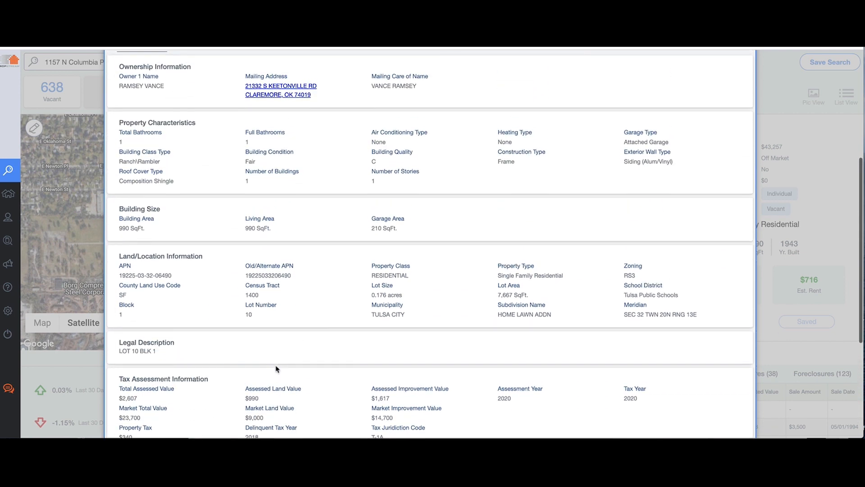
scroll(329, 276, "up", 3)
scroll(329, 276, "up", 1)
Step: Open the property's comparables and nearby listings, view the MLS data set, and set the data set to Both
left_click(247, 176)
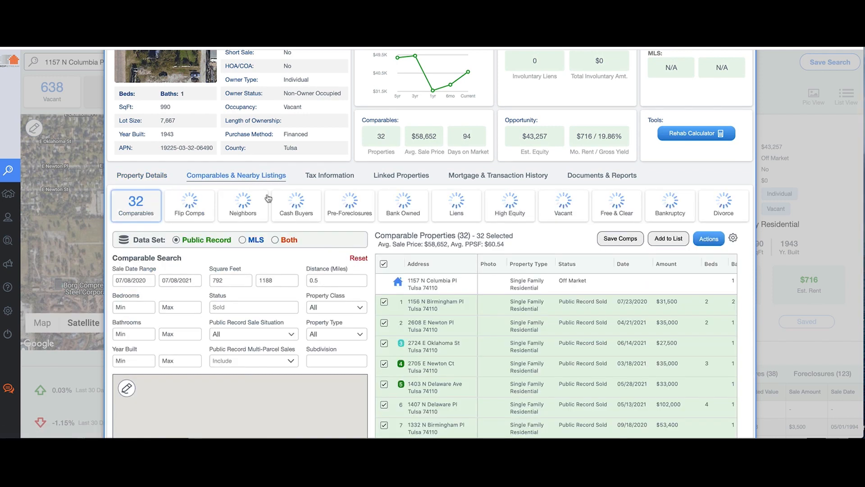
scroll(278, 198, "down", 2)
scroll(277, 198, "down", 1)
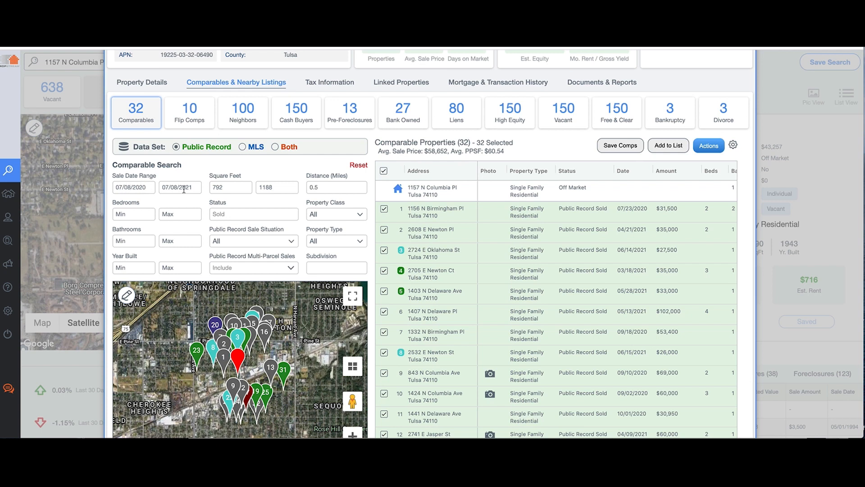
left_click(244, 147)
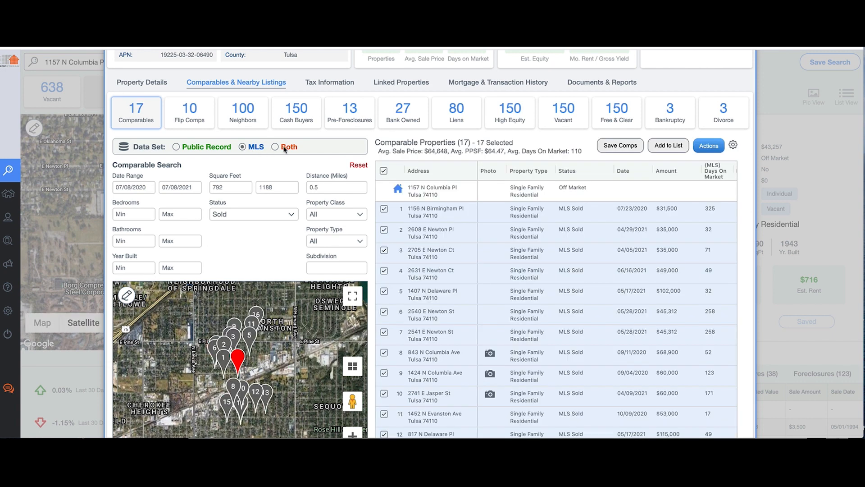
left_click(275, 147)
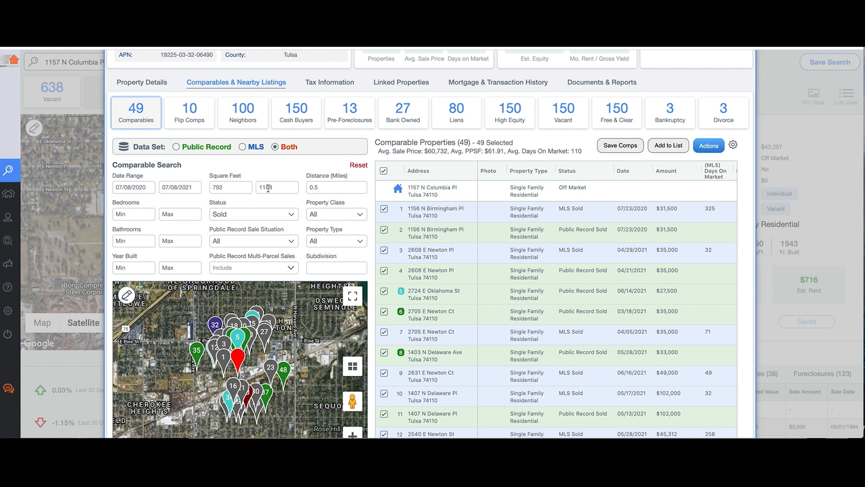
Step: Examine the comparable search distance and how the comparable sales lie around the subject property on the map
left_click(322, 189)
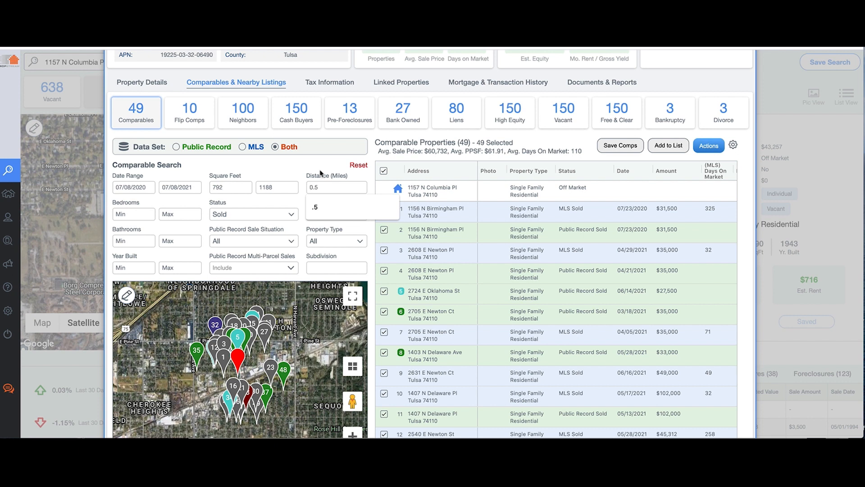
scroll(324, 310, "down", 3)
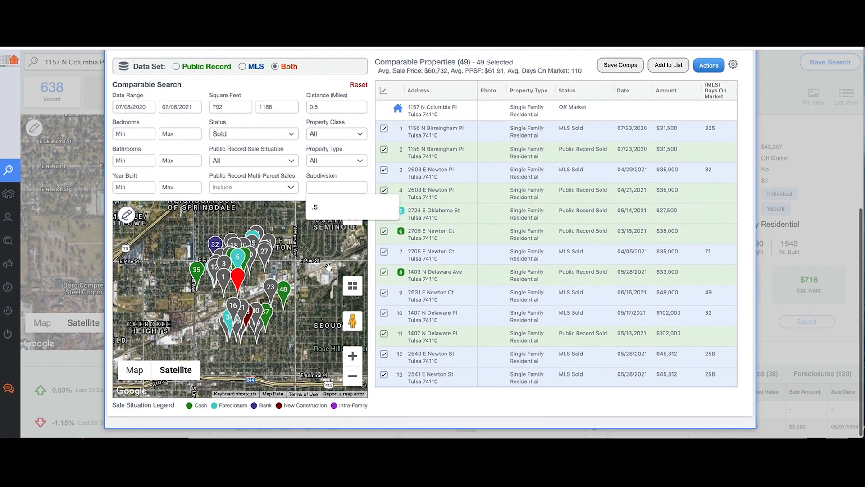
left_click(353, 363)
left_click(353, 357)
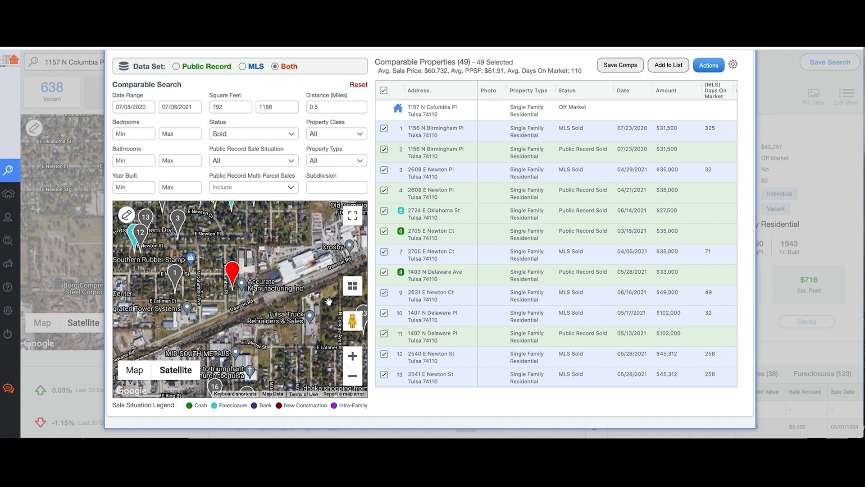
left_click(353, 377)
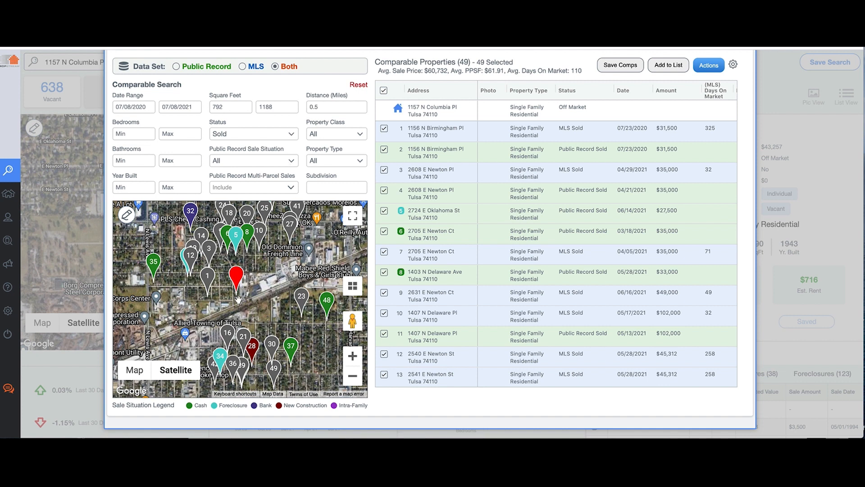
scroll(471, 224, "up", 2)
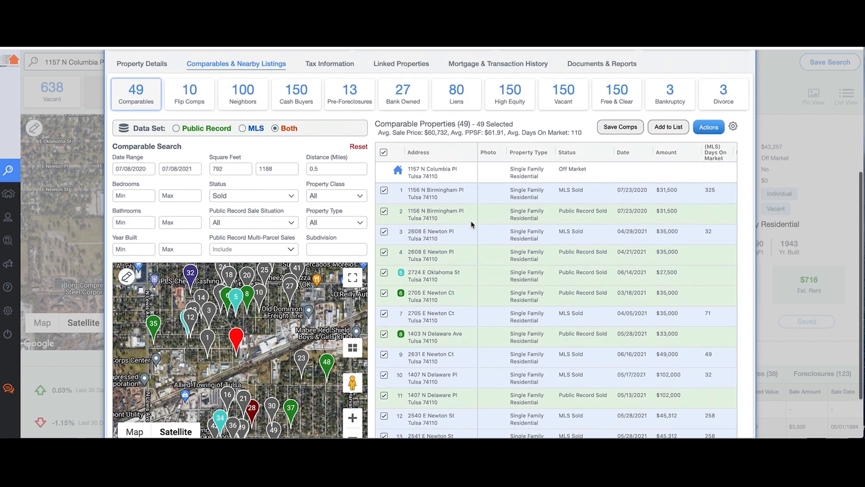
scroll(471, 224, "up", 2)
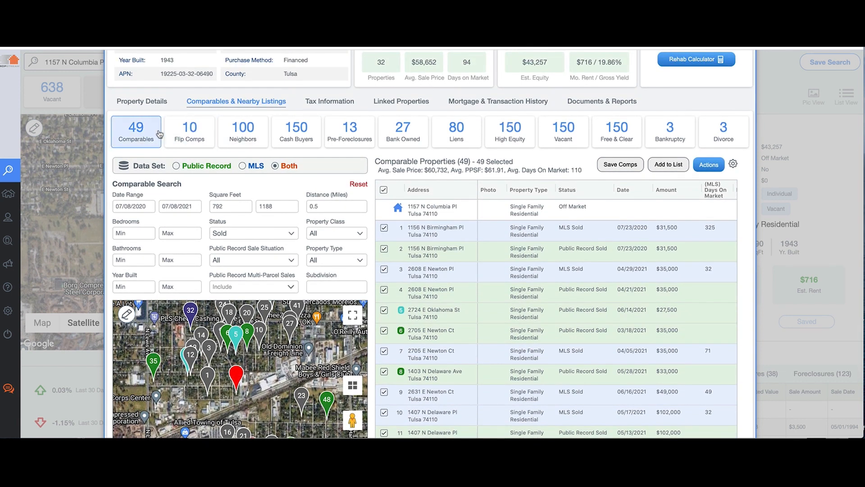
Step: Show the flip comps and review their purchase amounts, flip amounts and gross profits
left_click(190, 136)
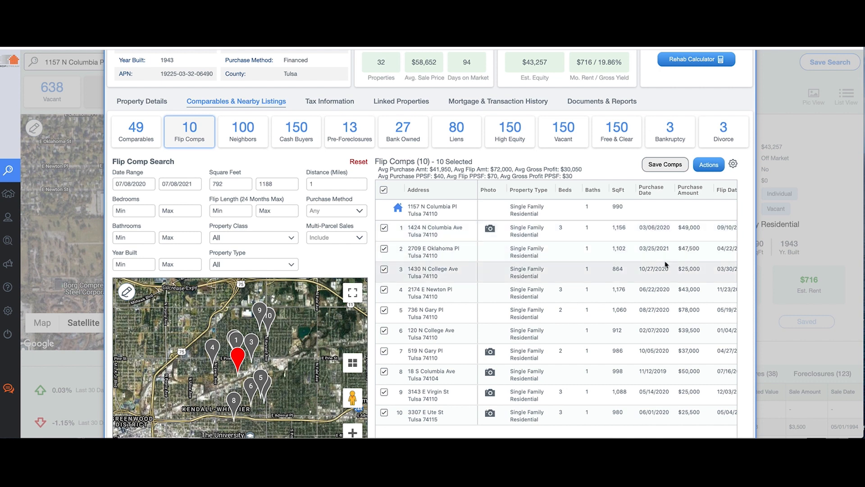
scroll(659, 383, "right", 5)
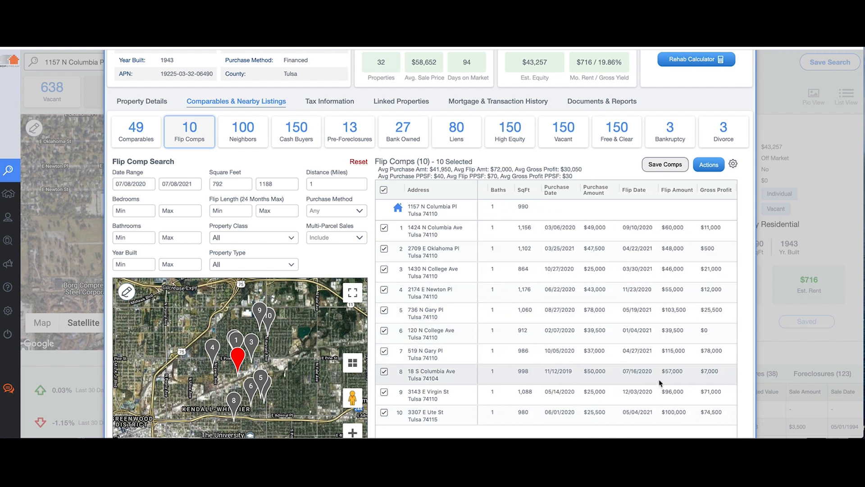
scroll(659, 383, "left", 5)
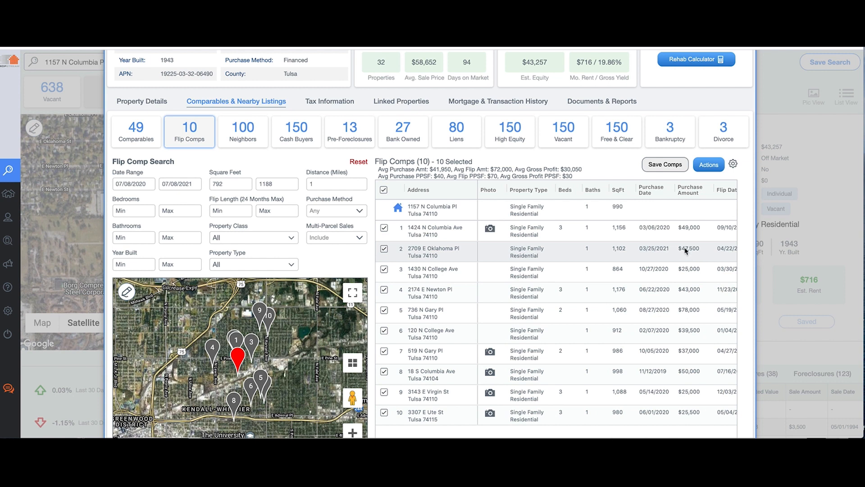
Step: Look through the photos of the first flip comp and close its gallery
left_click(490, 229)
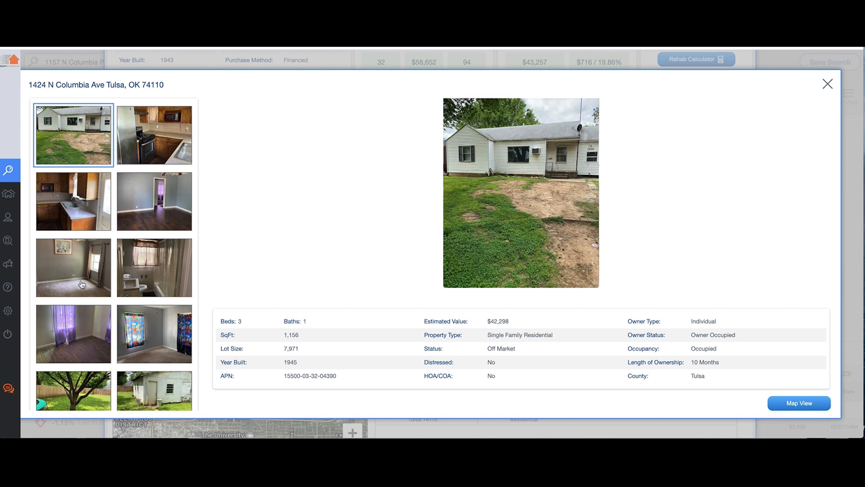
scroll(85, 320, "down", 3)
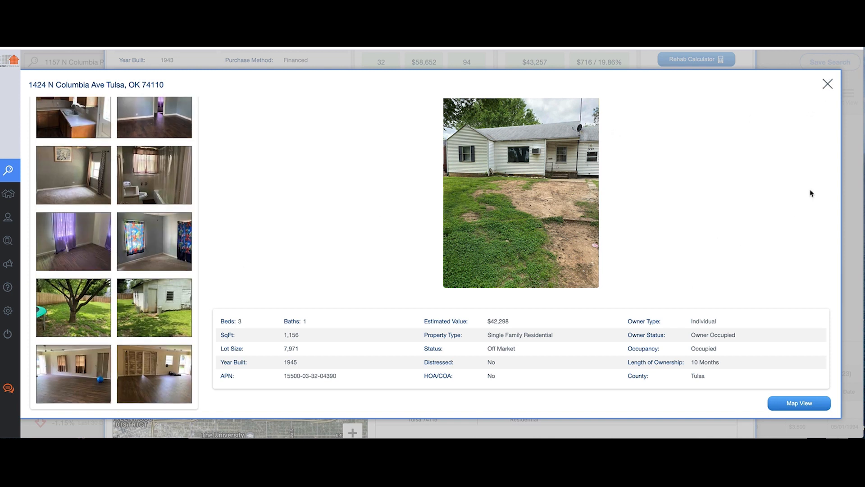
left_click(829, 85)
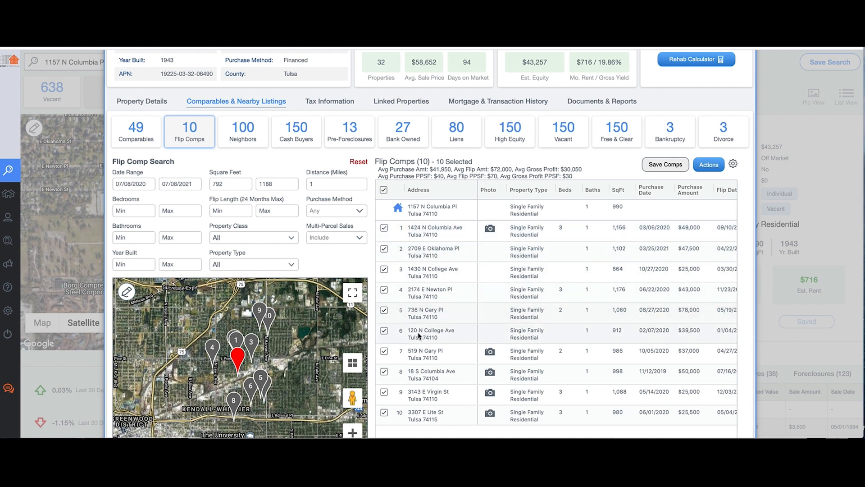
Step: Open the full details of the seventh flip comp and bring up its photo gallery
left_click(418, 356)
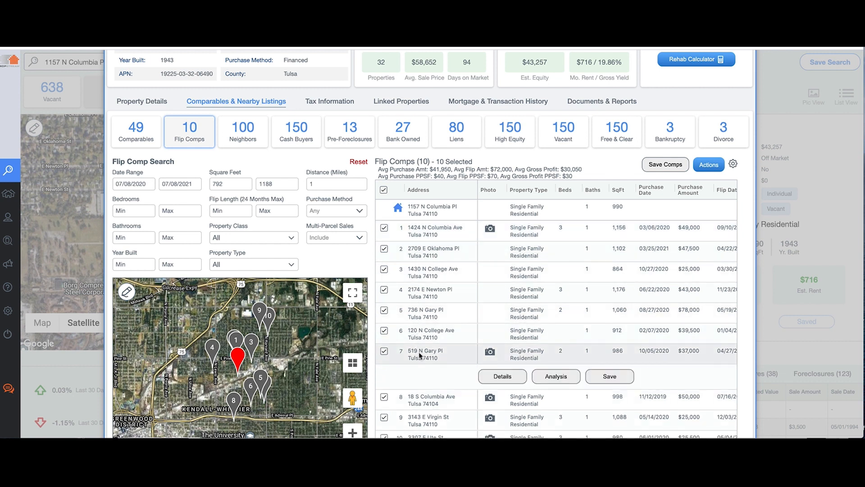
left_click(503, 377)
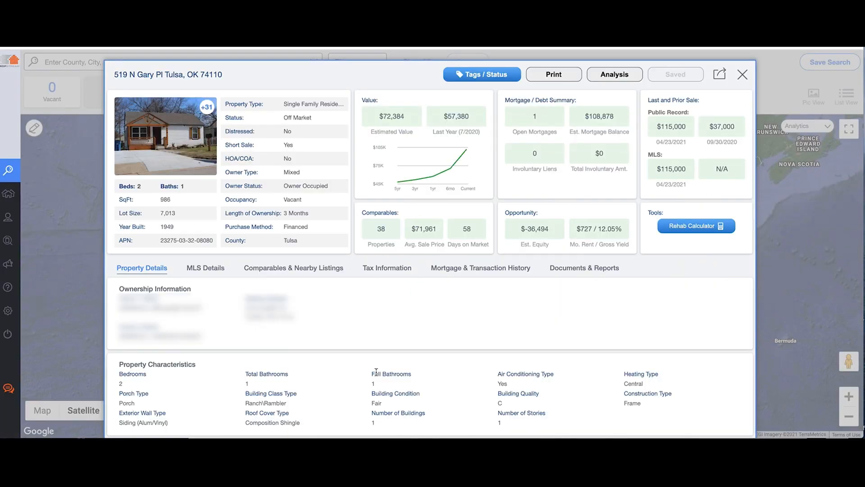
left_click(155, 136)
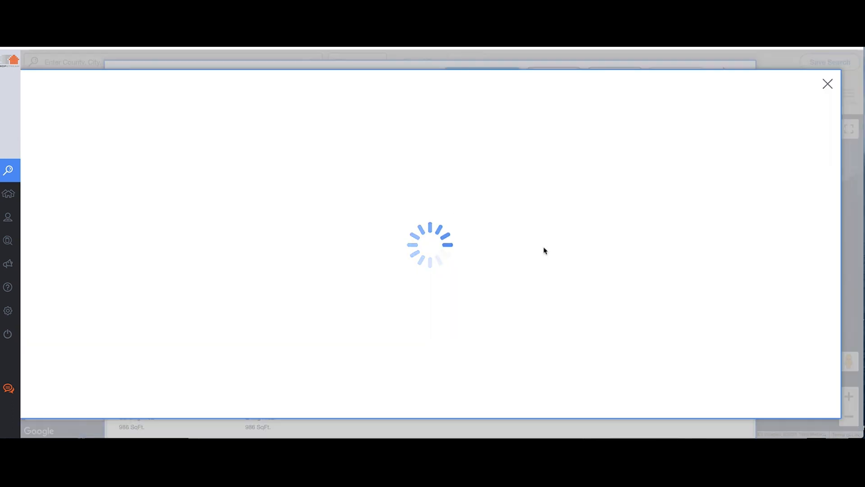
Step: Look through the seventh flip comp's exterior, kitchen and living room photos and close the gallery
left_click(169, 275)
left_click(90, 273)
left_click(92, 224)
left_click(150, 214)
left_click(139, 336)
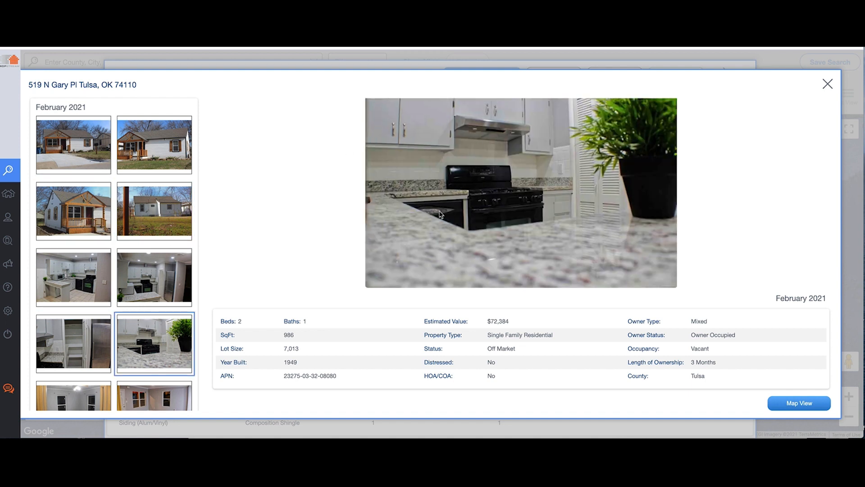
scroll(140, 319, "down", 3)
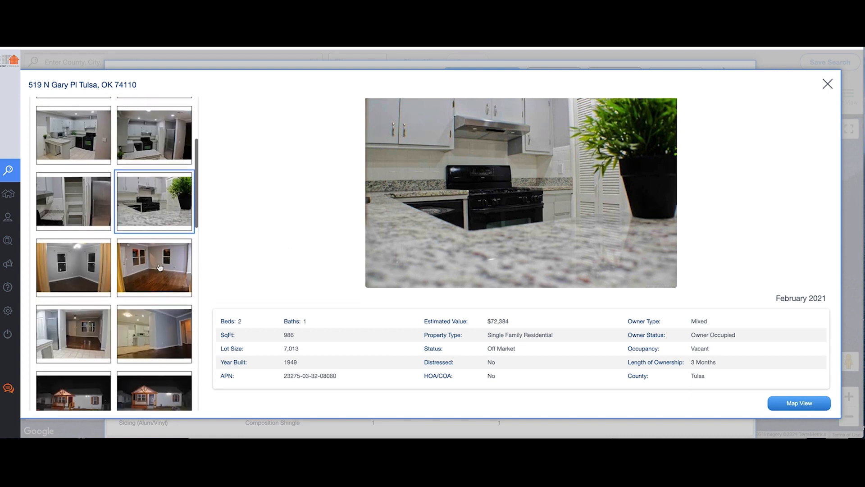
left_click(160, 268)
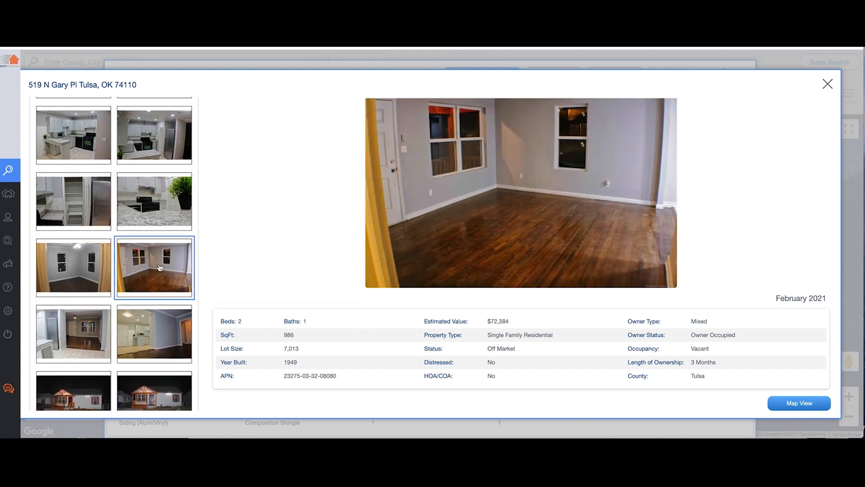
left_click(833, 85)
Step: Examine the flip comp's last arm's length sale information, highlighting its sale date
scroll(482, 370, "down", 2)
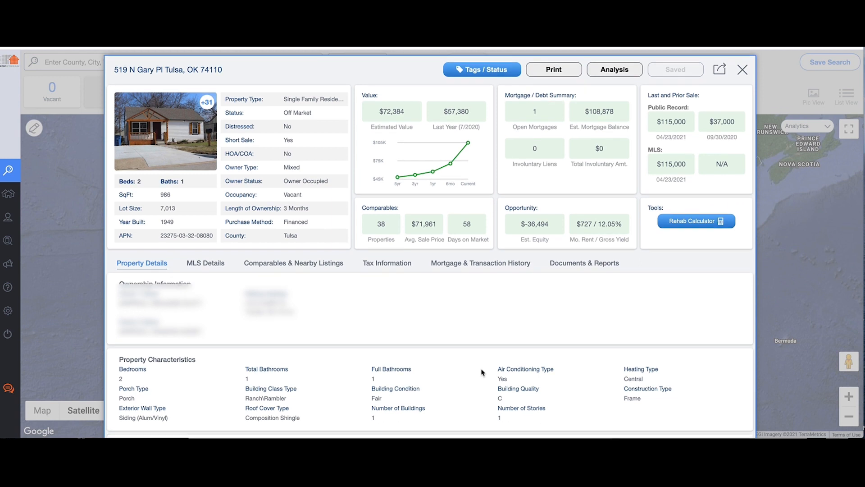
scroll(481, 373, "down", 10)
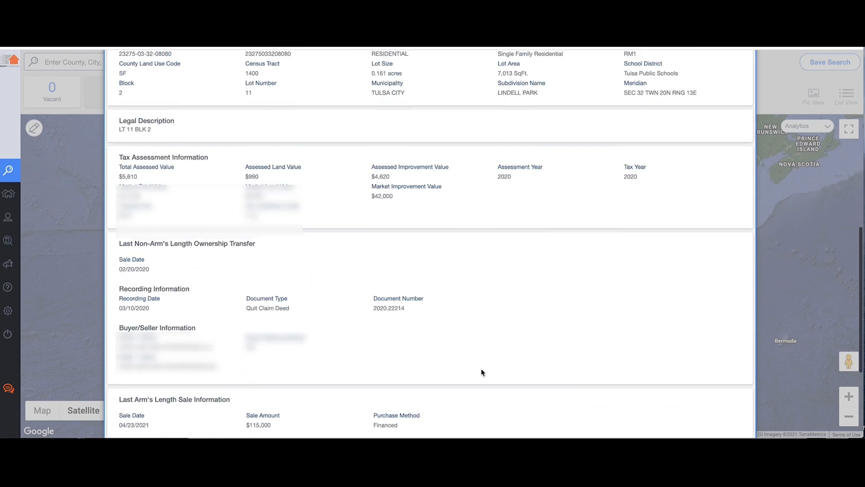
scroll(482, 372, "down", 2)
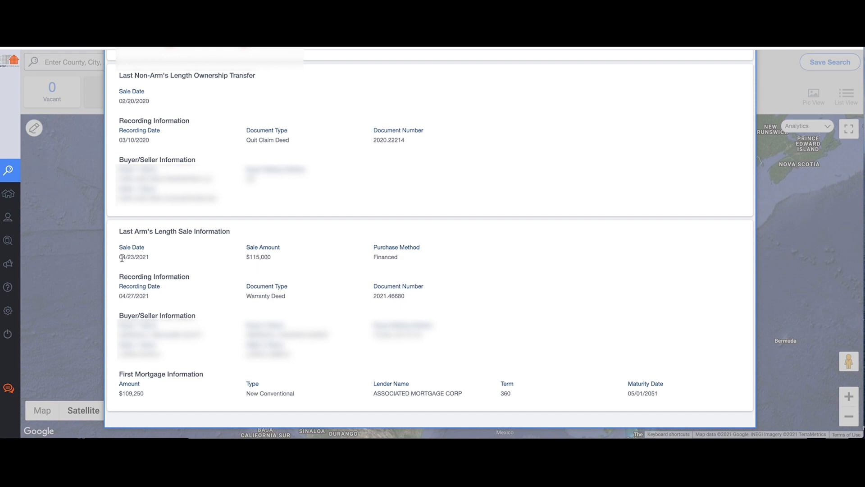
left_click_drag(122, 257, 159, 260)
scroll(136, 334, "up", 2)
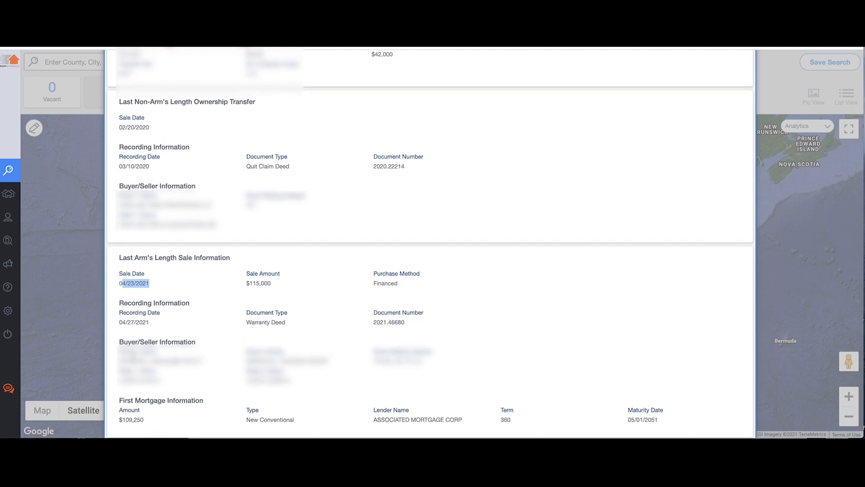
scroll(171, 359, "up", 3)
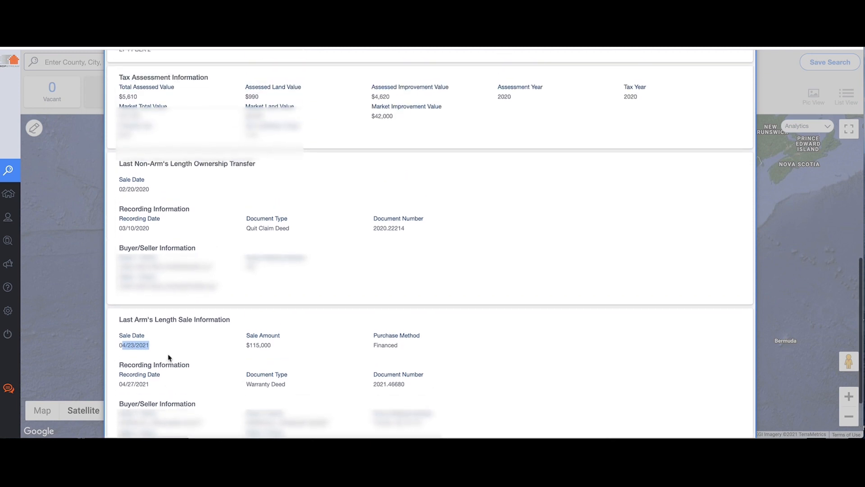
Step: Examine the buyer, sale date and deed type of the last non-arm's length ownership transfer
left_click_drag(120, 267, 215, 271)
scroll(215, 271, "up", 2)
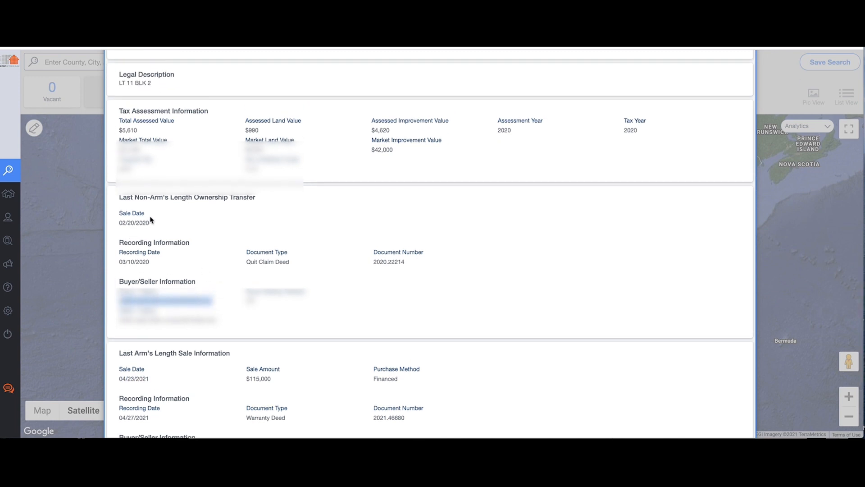
scroll(151, 220, "up", 3)
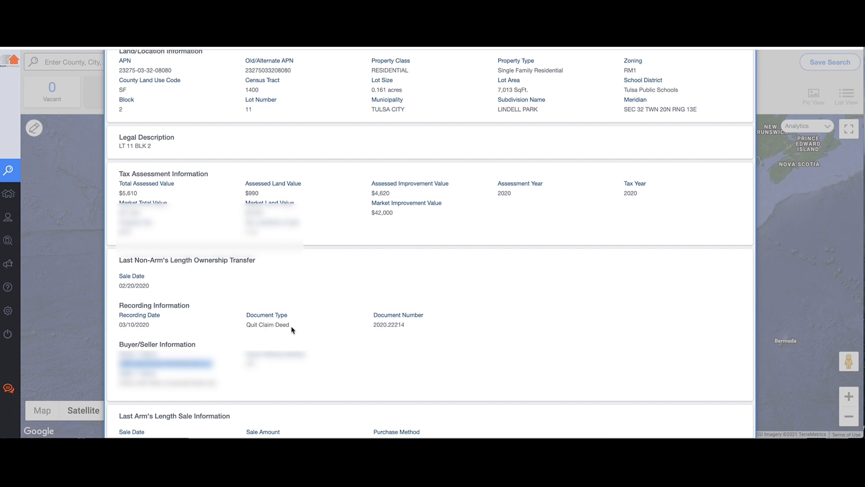
scroll(292, 329, "up", 2)
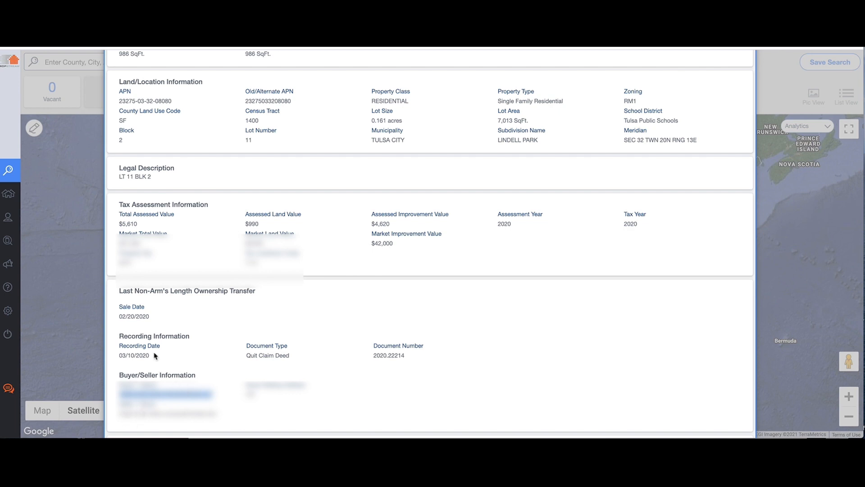
Step: Review the flip comp's tax assessment, land information, building characteristics and ownership information
scroll(154, 356, "up", 3)
scroll(162, 333, "up", 3)
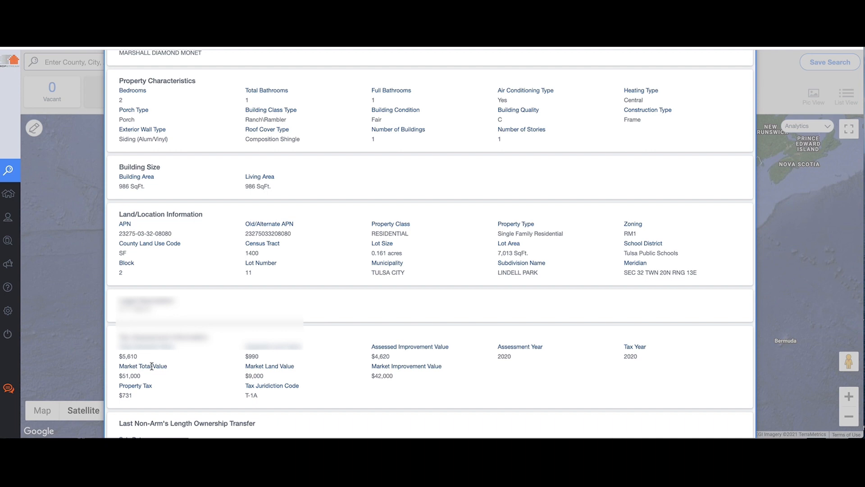
scroll(151, 366, "up", 2)
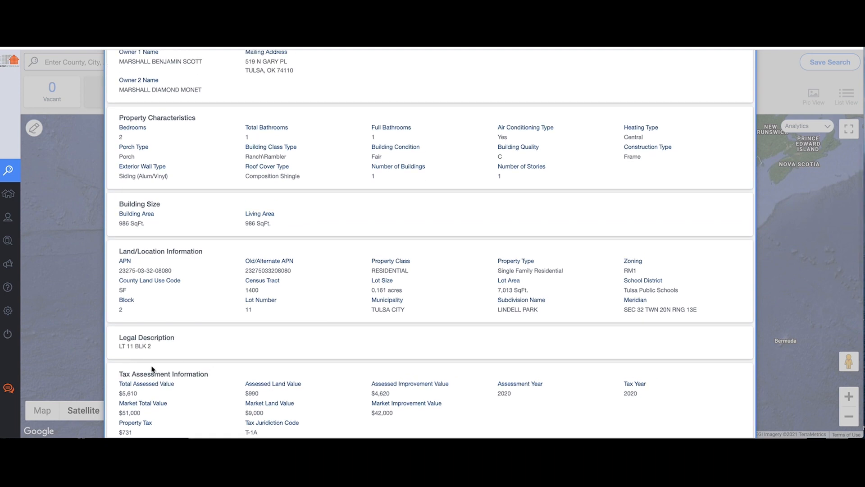
scroll(152, 369, "up", 4)
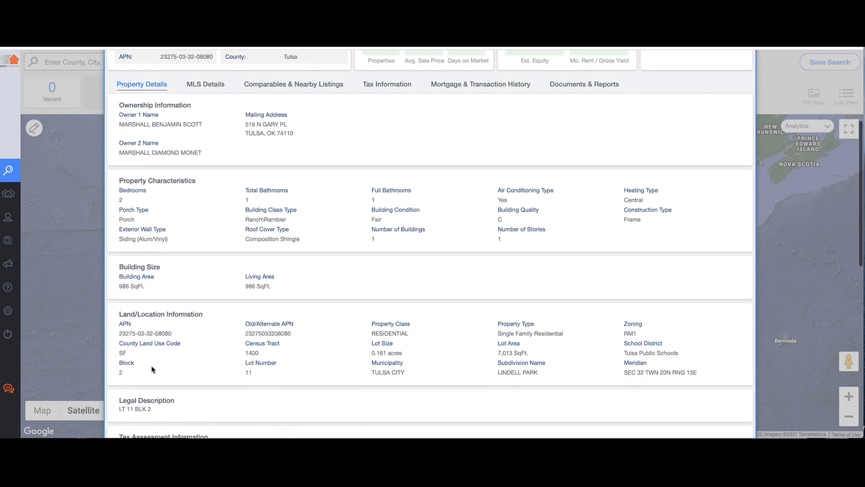
scroll(153, 273, "up", 2)
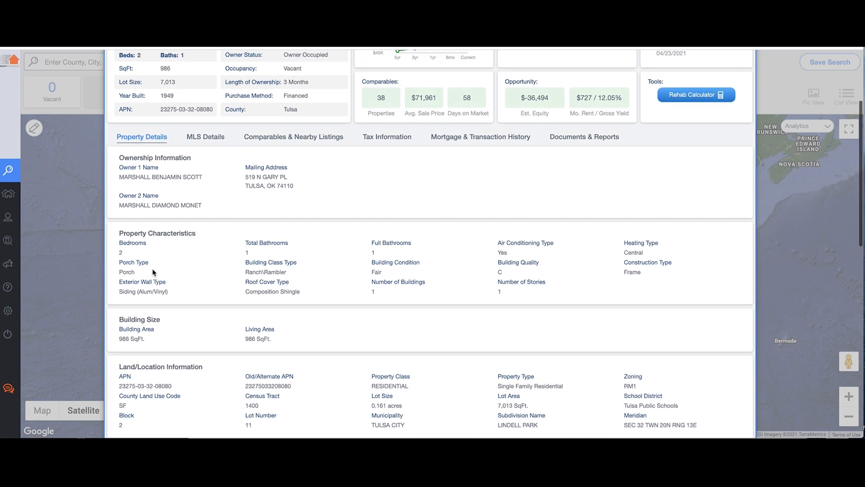
scroll(166, 193, "up", 6)
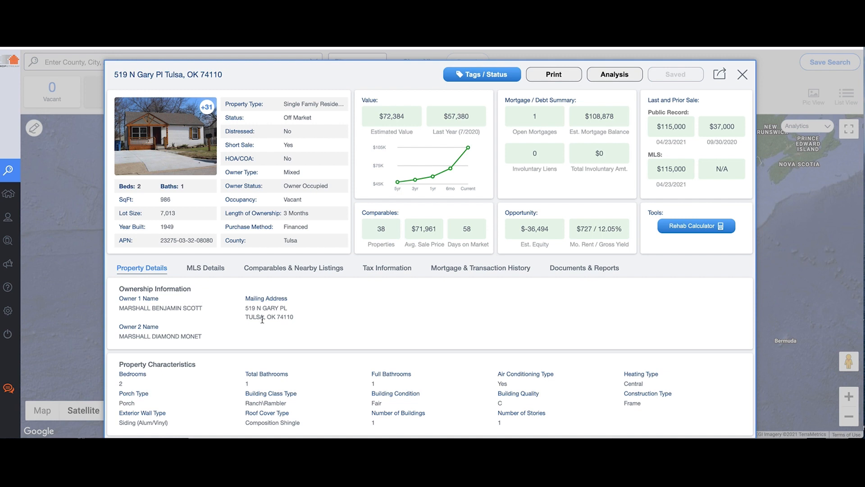
Step: Show the flip comp's MLS details and its tax information with the yearly property taxes
scroll(263, 319, "down", 3)
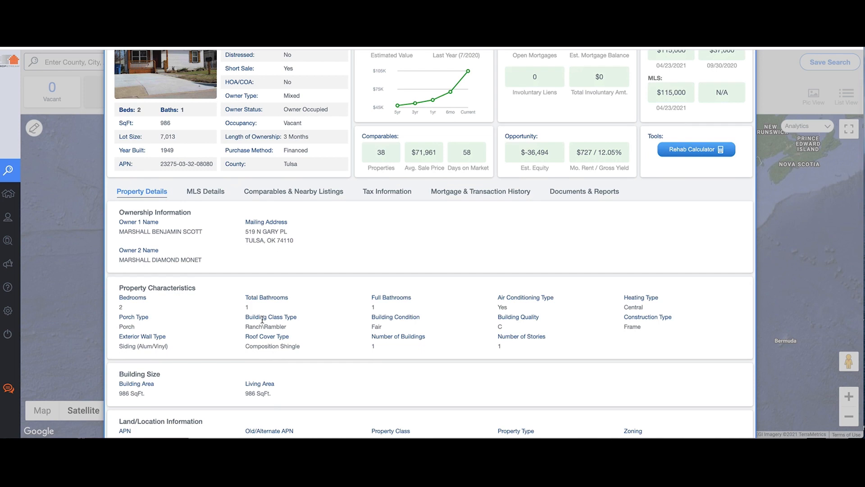
left_click(214, 193)
left_click(387, 192)
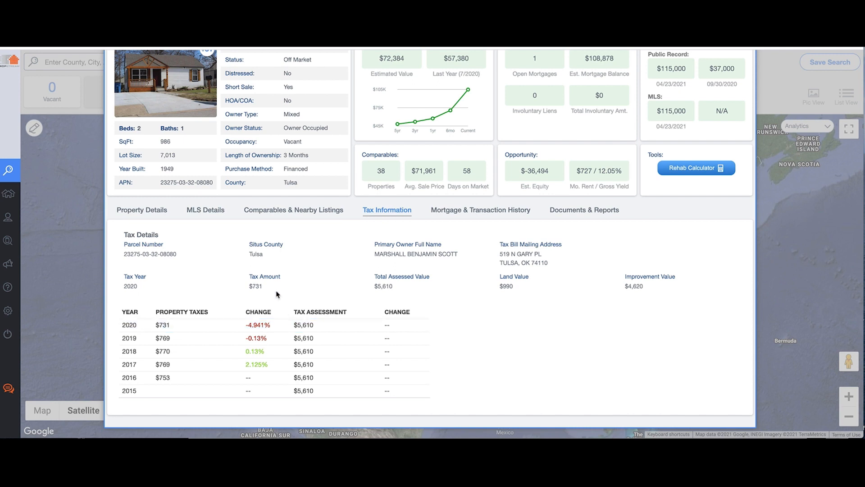
Step: Review the flip comp's mortgage and transaction history and close its property details
left_click(447, 211)
scroll(341, 322, "down", 3)
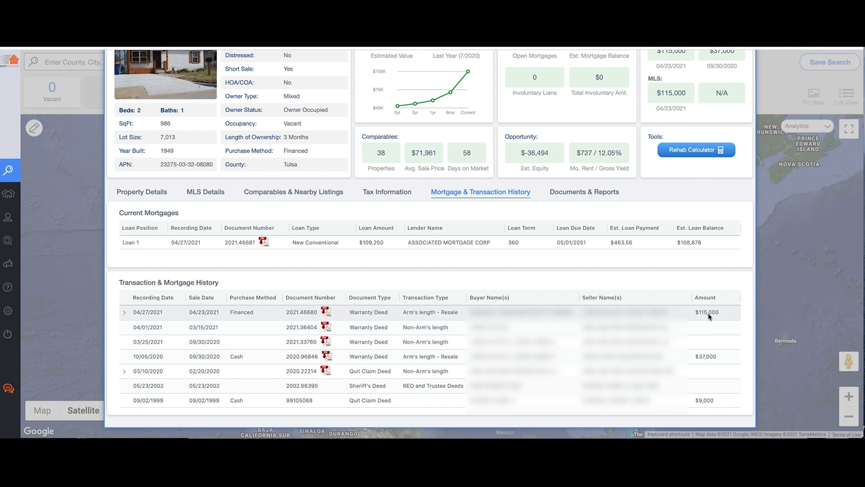
scroll(709, 316, "up", 3)
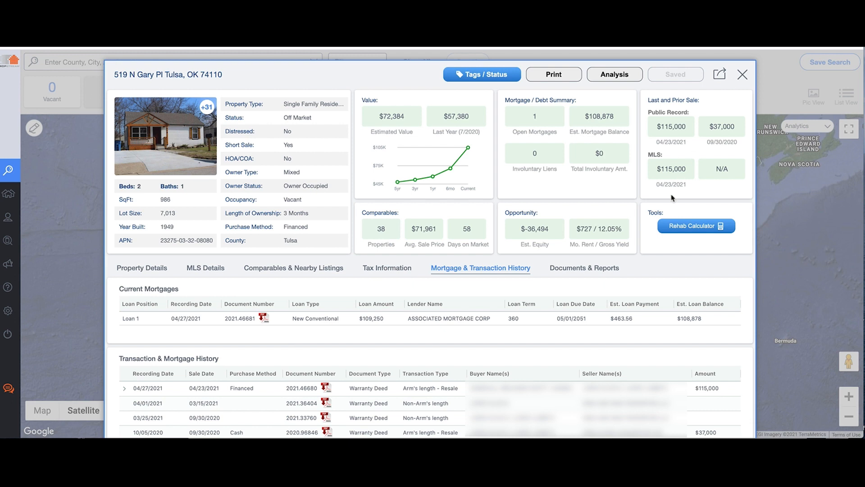
left_click(743, 75)
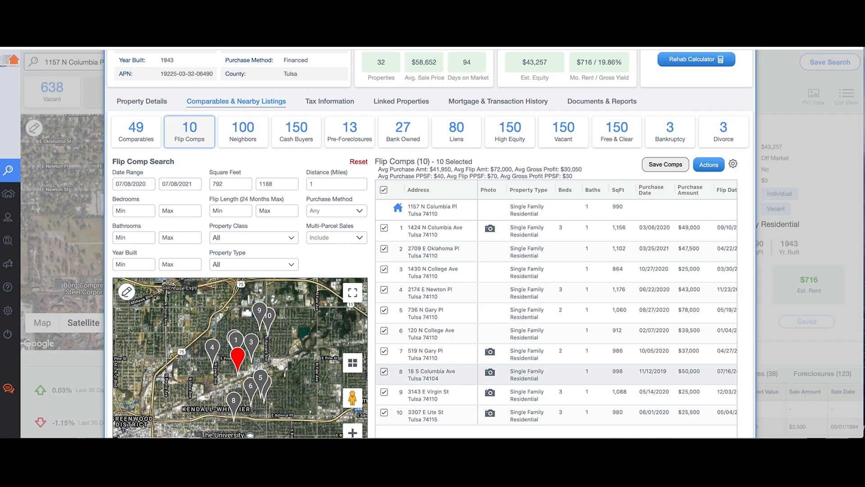
Step: Show the cash buyers near the subject property and look over their sales
scroll(447, 307, "up", 2)
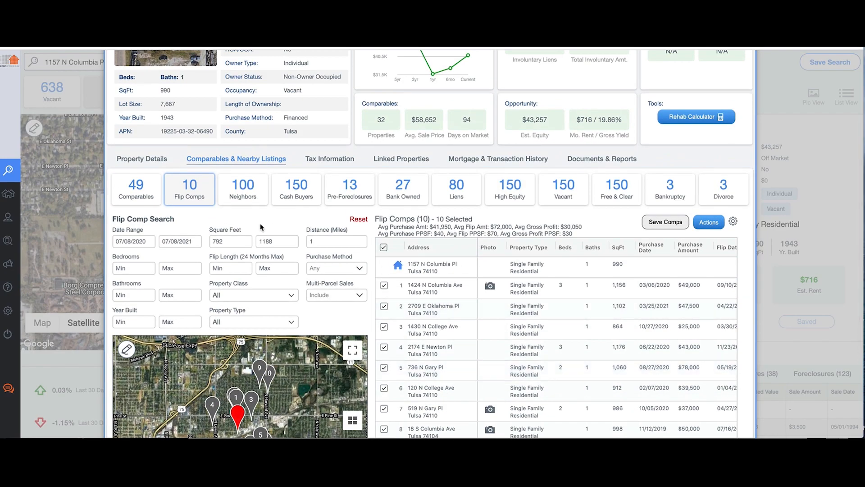
left_click(289, 200)
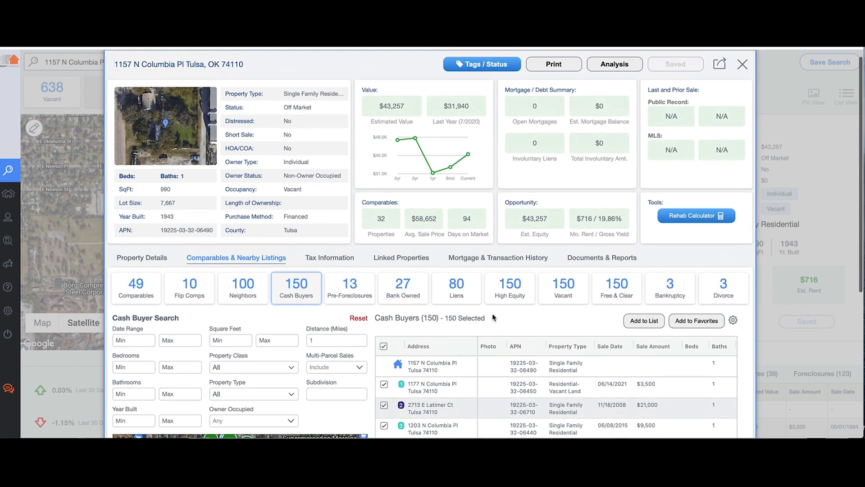
scroll(493, 317, "down", 1)
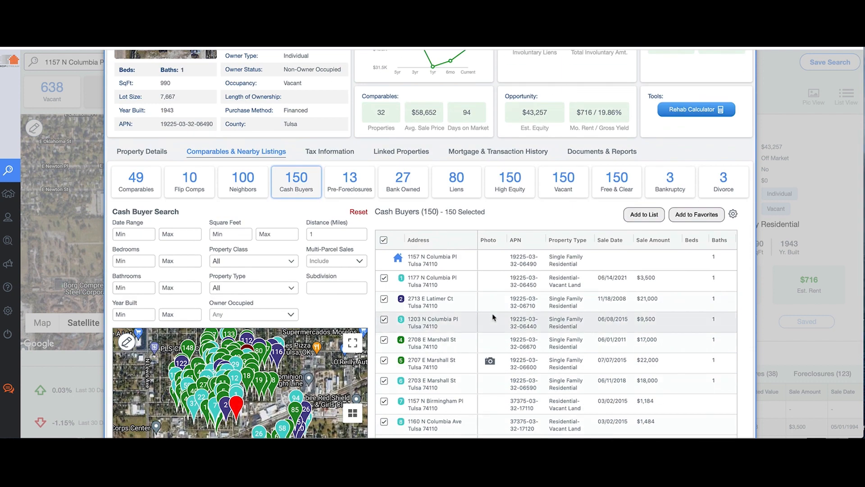
right_click(493, 314)
Step: Set the minimum sale date of the cash buyer search to 07/08/2020
left_click(131, 234)
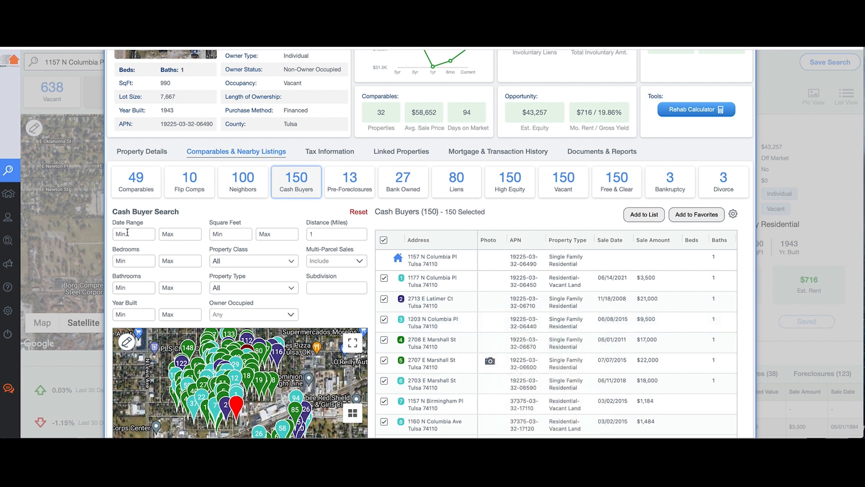
left_click(132, 233)
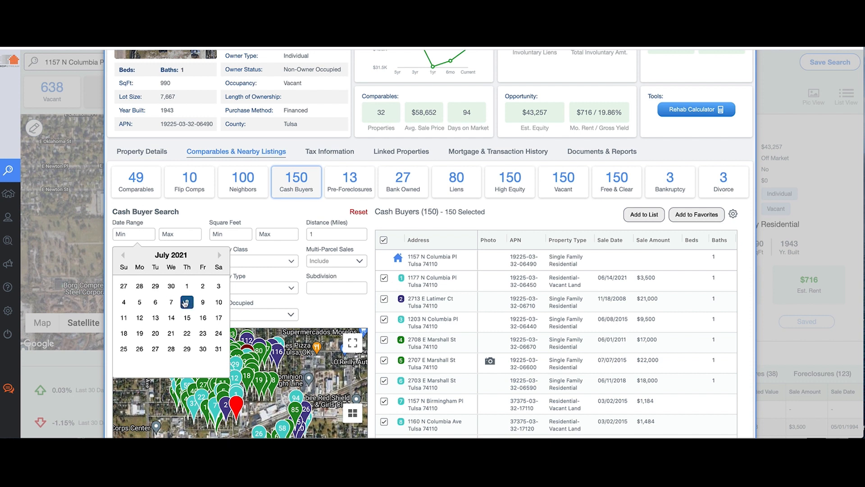
left_click(122, 255)
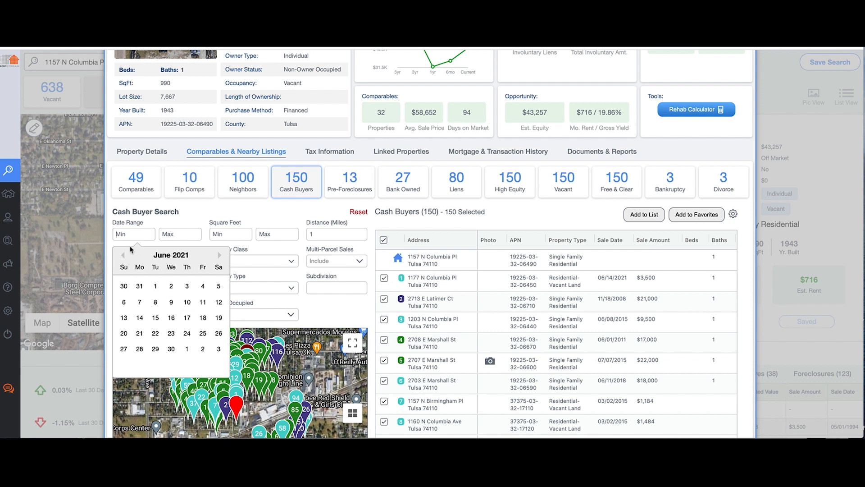
left_click(122, 256)
left_click(122, 256)
left_click(122, 256)
left_click(123, 256)
left_click(123, 256)
left_click(122, 256)
left_click(122, 256)
left_click(123, 256)
left_click(122, 256)
left_click(122, 256)
left_click(122, 256)
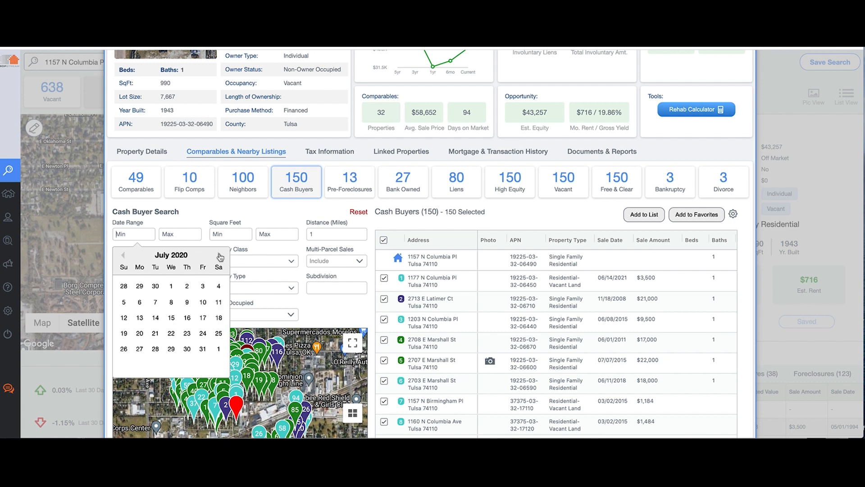
left_click(172, 302)
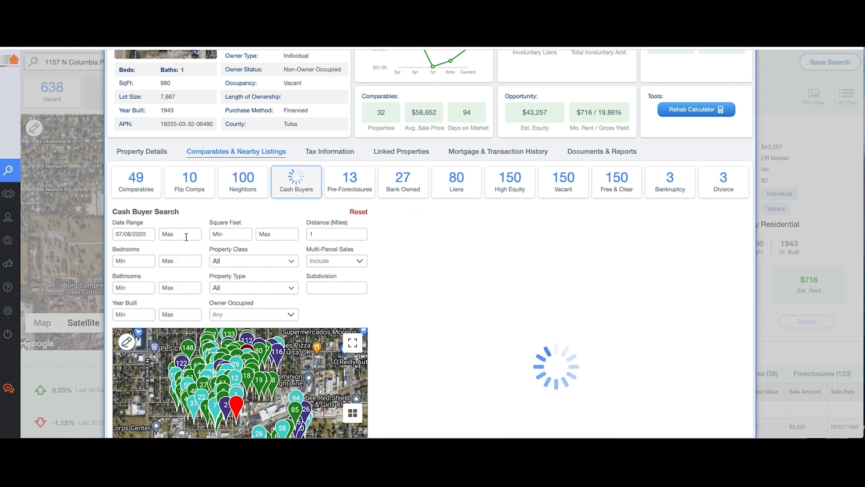
Step: Restrict the cash buyer search to properties from 750 to 1200 square feet
left_click(228, 234)
type("750")
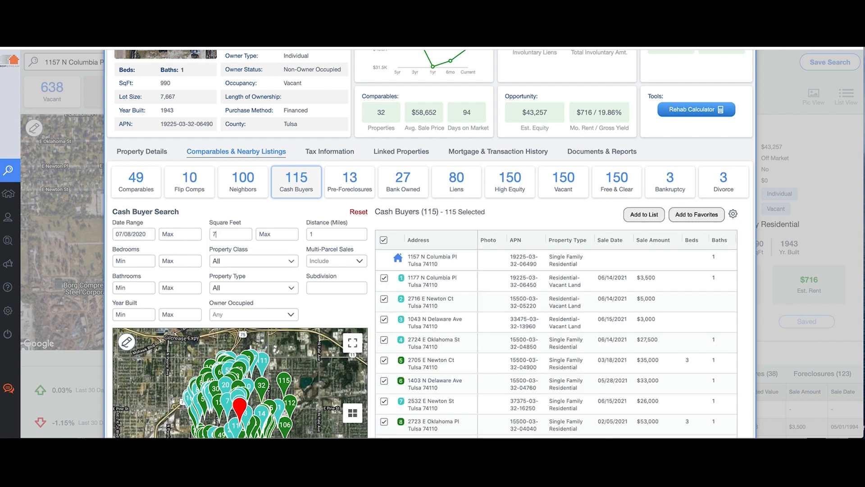
left_click(266, 234)
type("1200")
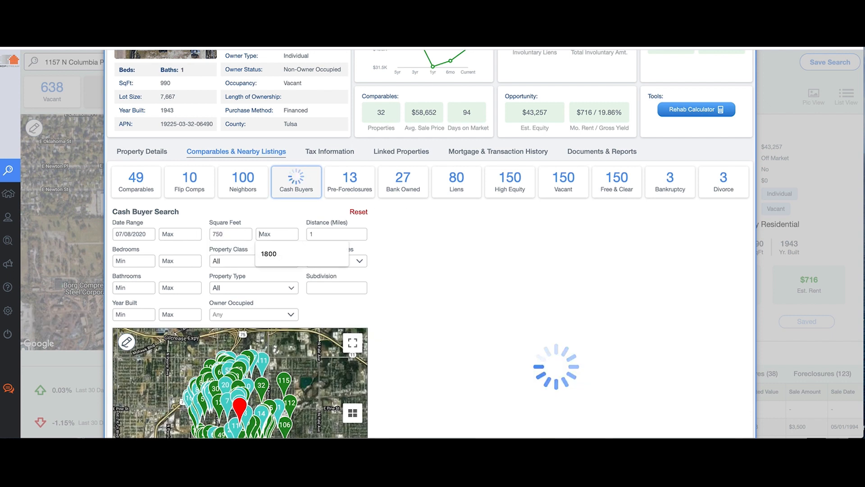
Step: Set the cash buyer search distance to .5 miles and sort the cash buyers by ascending sale amount
left_click(325, 234)
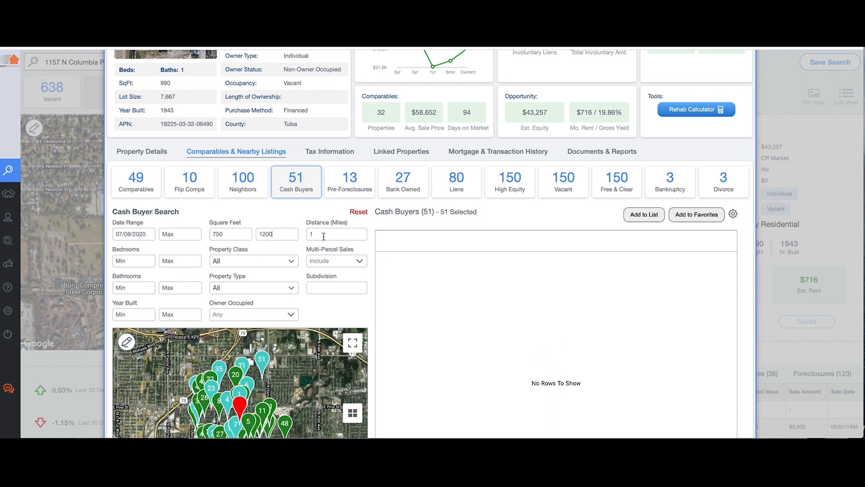
left_click(323, 253)
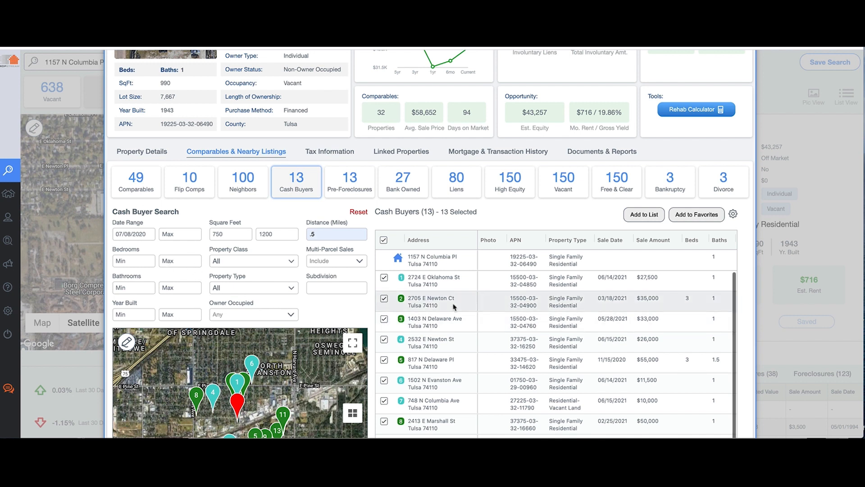
scroll(278, 321, "down", 3)
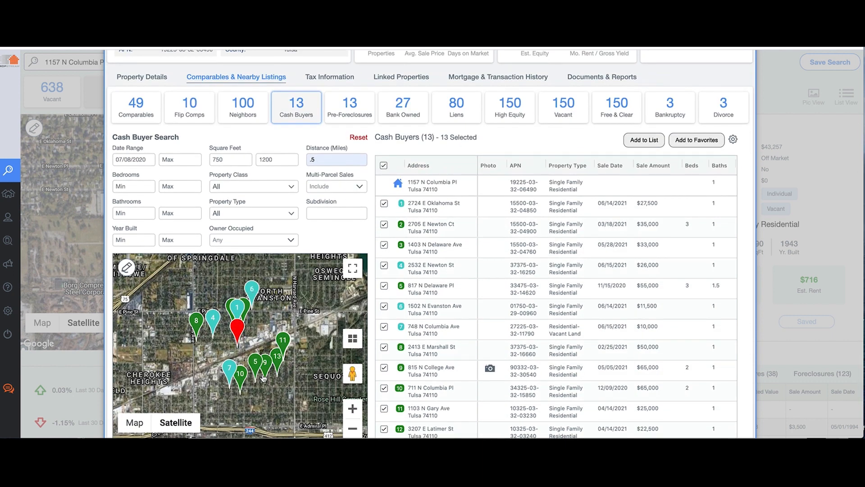
left_click(648, 166)
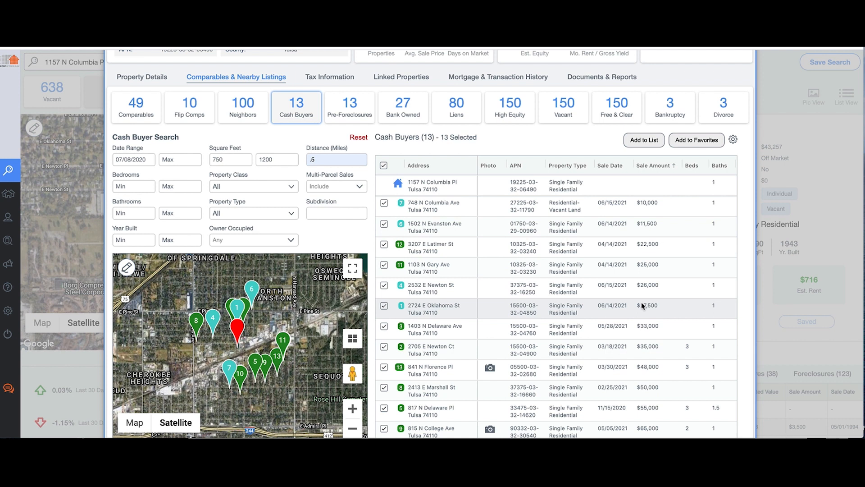
Step: Compare the nearby cash buyers' sale dates, sale amounts, square footage, year built, estimated values and distance, and close the property details
scroll(644, 306, "down", 2)
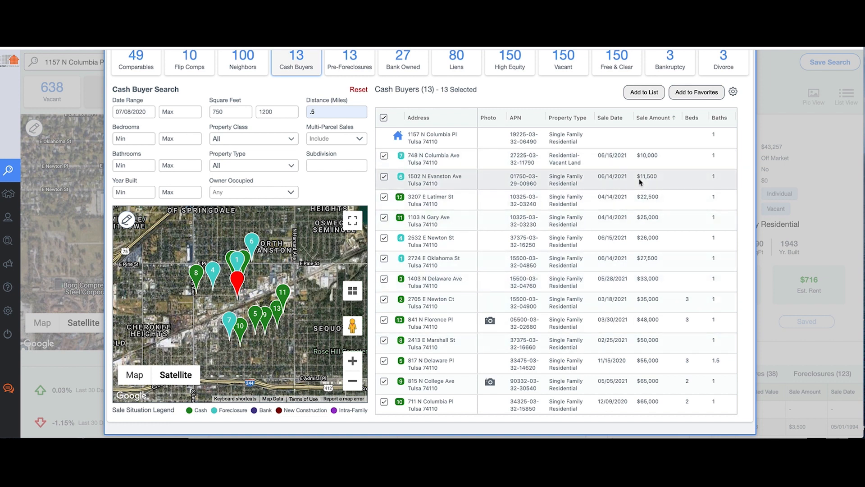
scroll(640, 182, "up", 1)
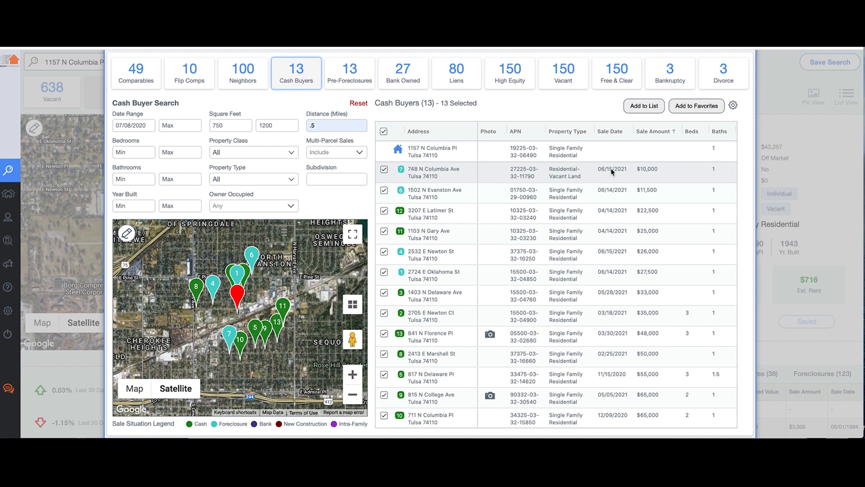
double_click(435, 176)
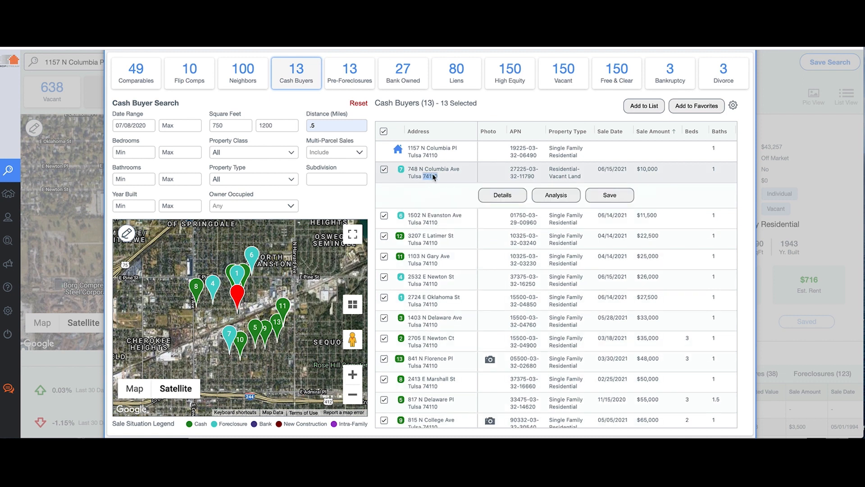
left_click(493, 198)
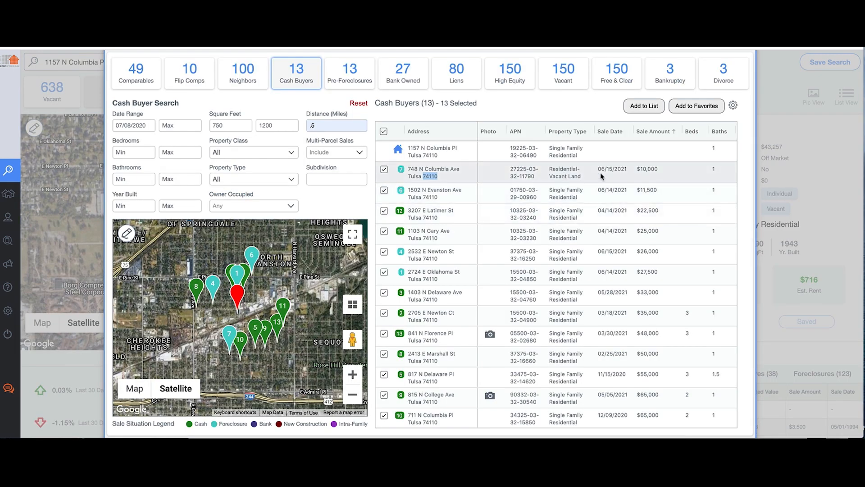
scroll(602, 176, "right", 5)
scroll(601, 176, "right", 2)
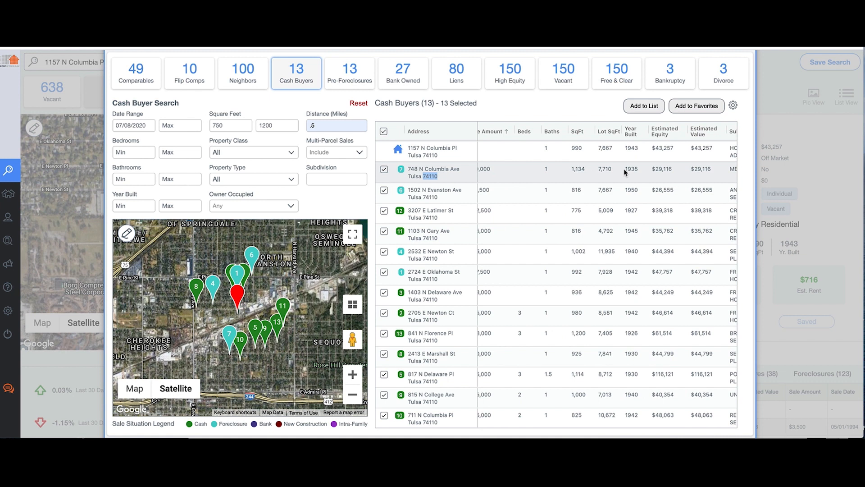
scroll(627, 172, "right", 2)
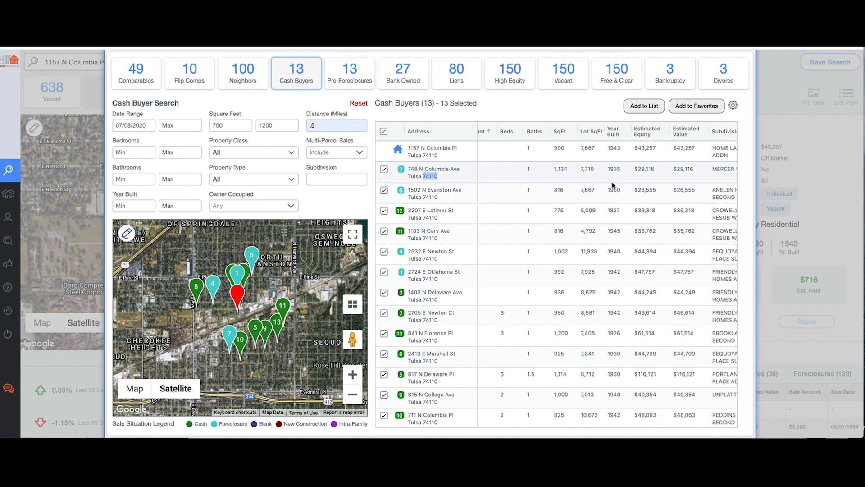
scroll(616, 221, "right", 5)
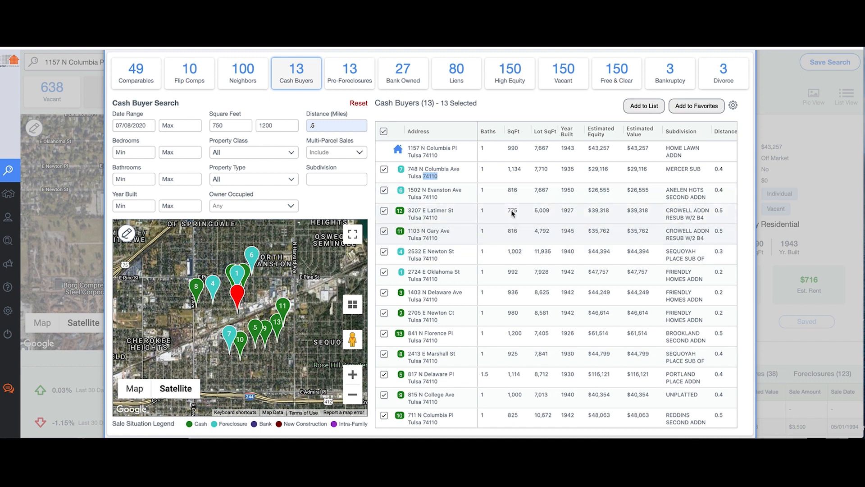
scroll(511, 203, "left", 10)
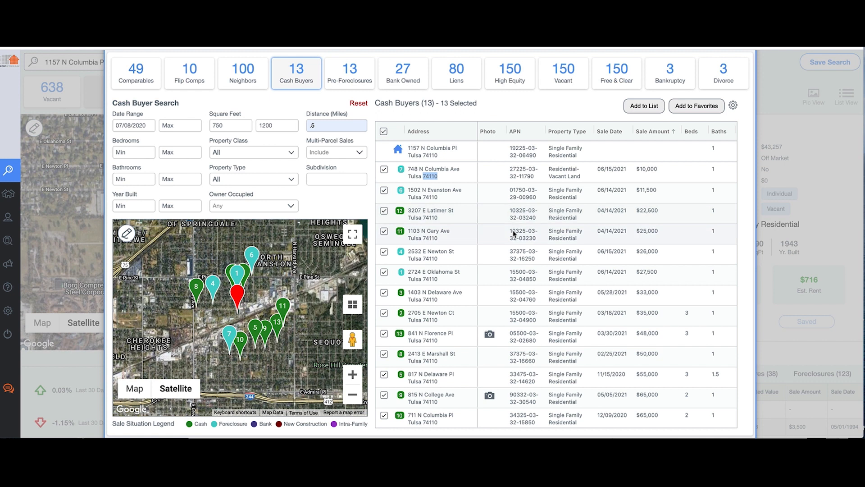
scroll(514, 217, "right", 5)
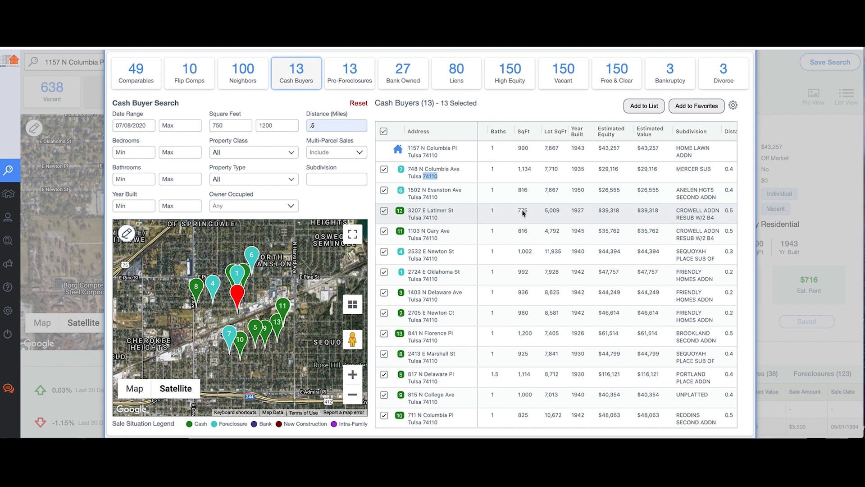
scroll(522, 223, "left", 5)
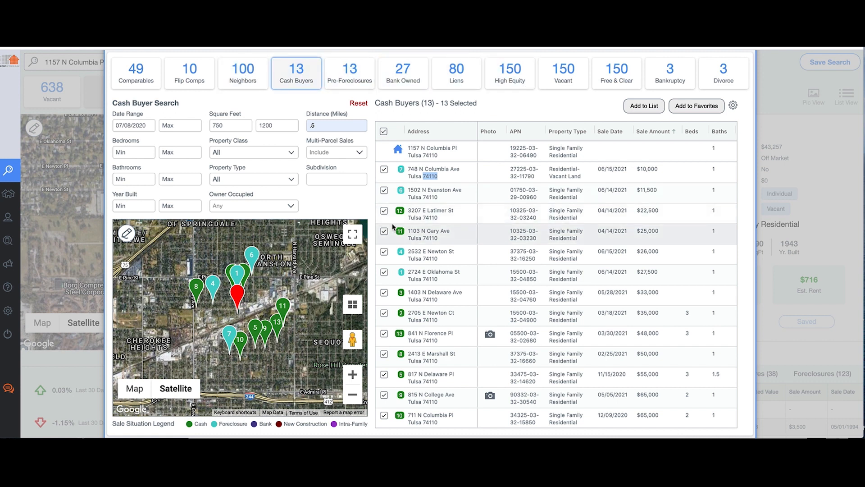
scroll(554, 198, "up", 5)
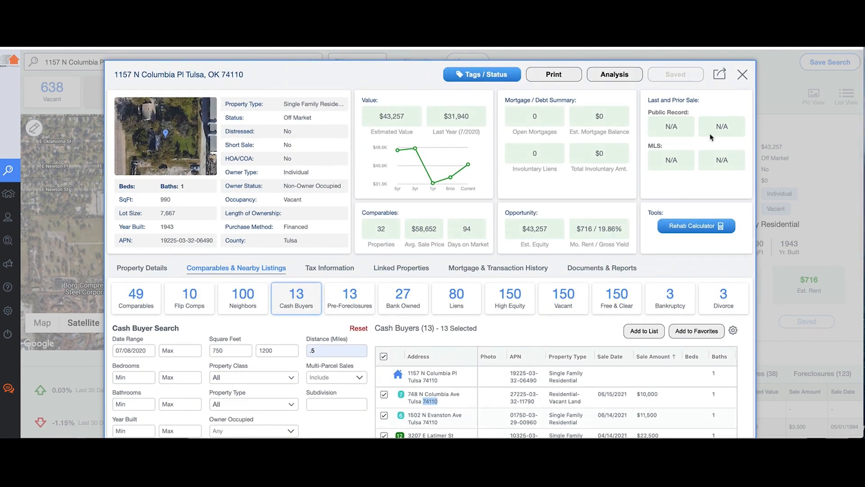
left_click(743, 74)
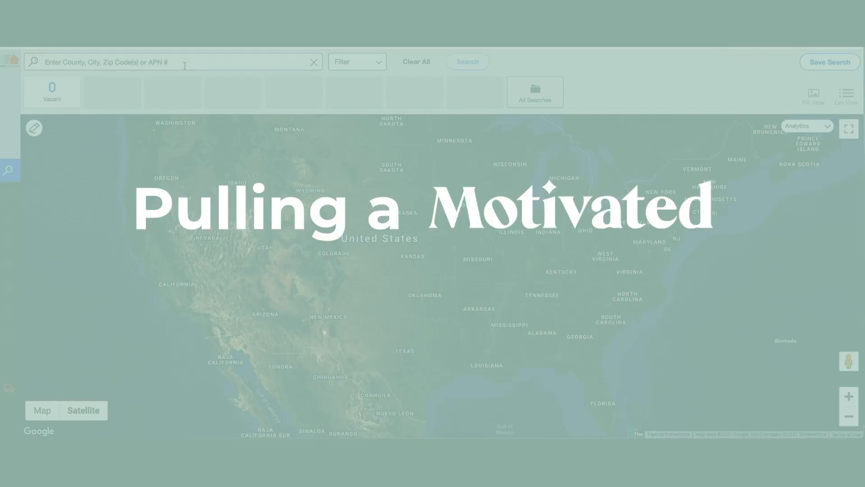
Step: Search for properties in Tulsa County, OK
left_click(185, 64)
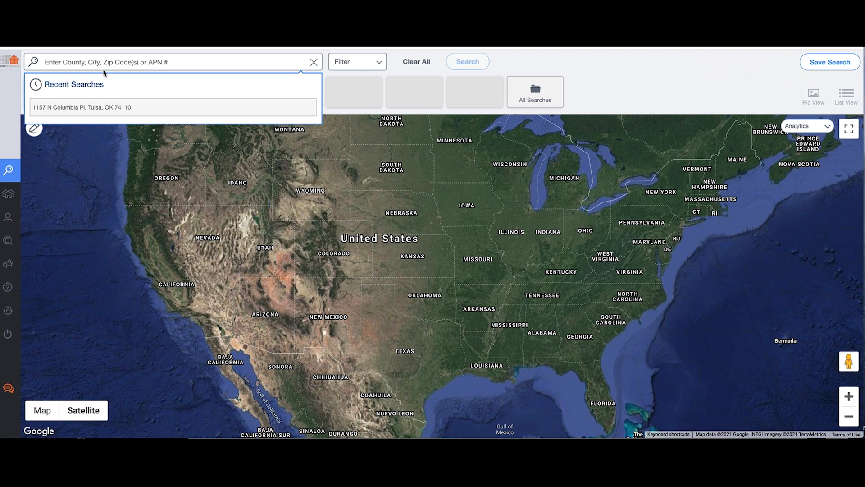
type("tulsa")
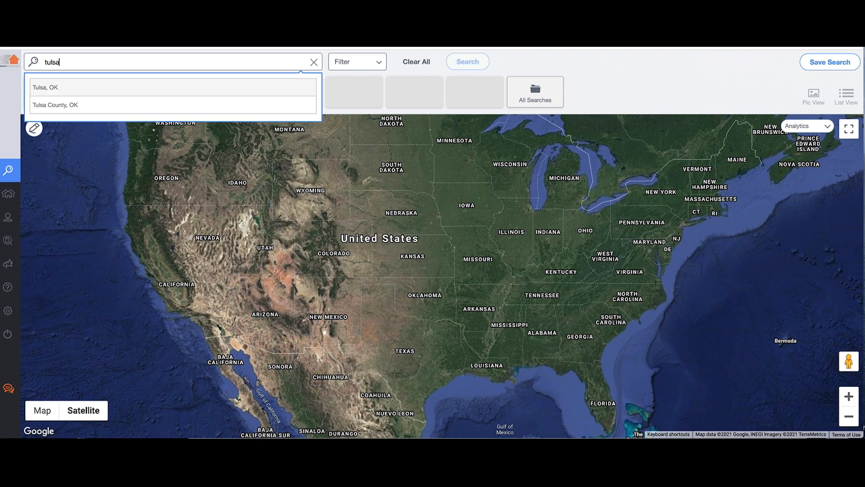
left_click(53, 105)
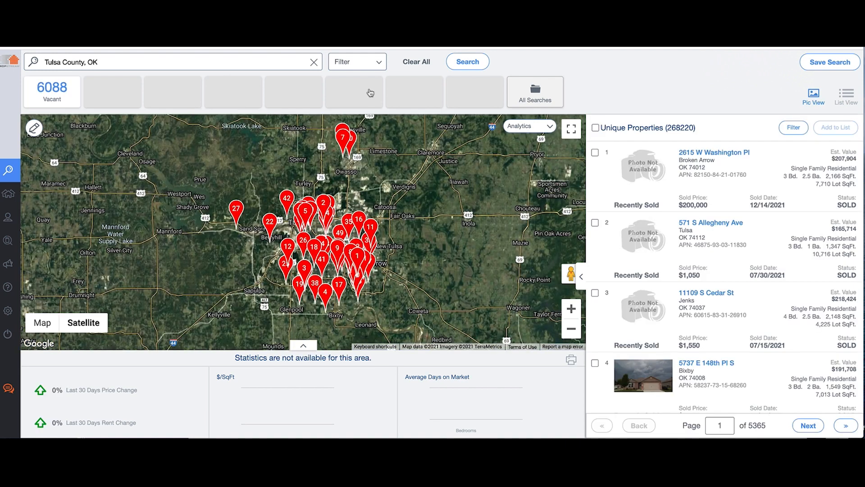
Step: Filter the county search by the Vacant quick list and set the occupancy status to Vacant
left_click(360, 62)
left_click(265, 133)
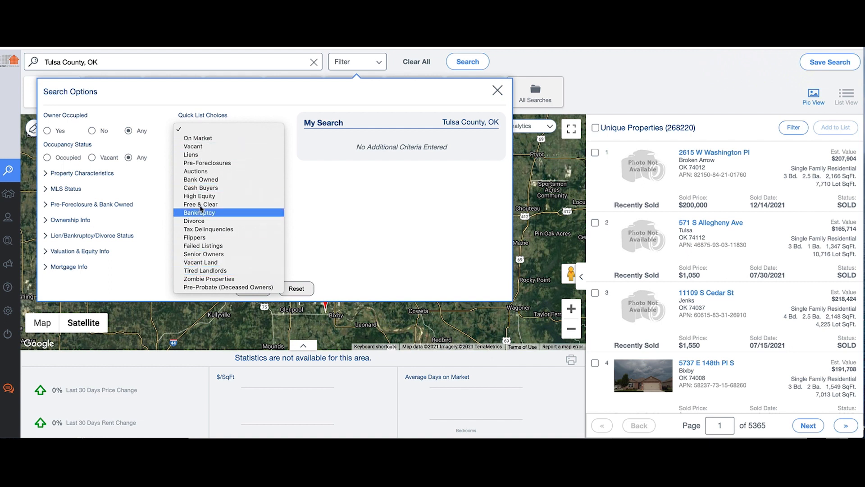
left_click(204, 147)
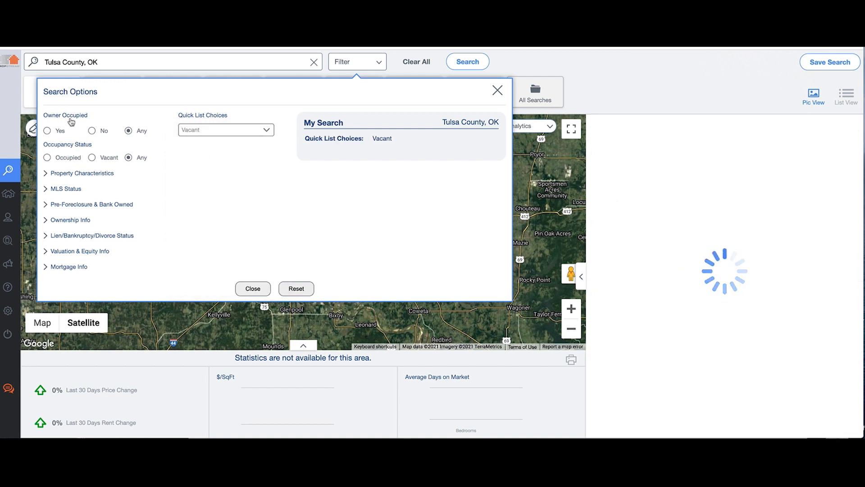
left_click(92, 158)
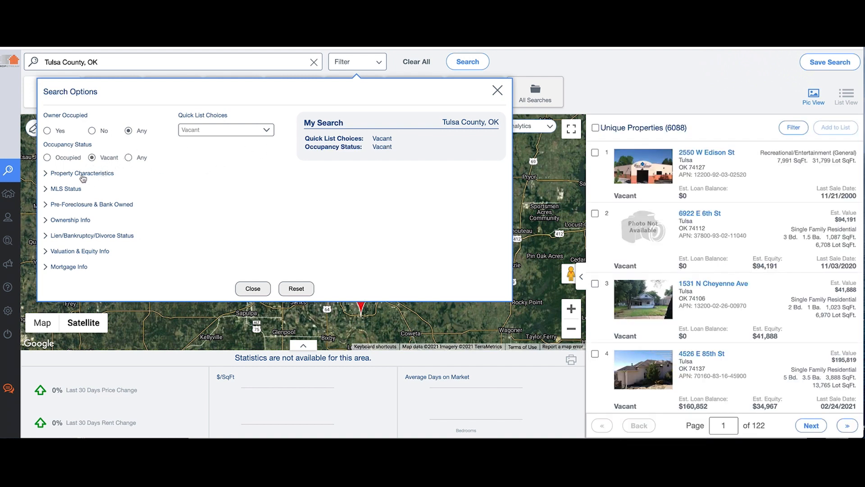
Step: Limit the property characteristics to the Residential classification and the Single Family property type
left_click(46, 174)
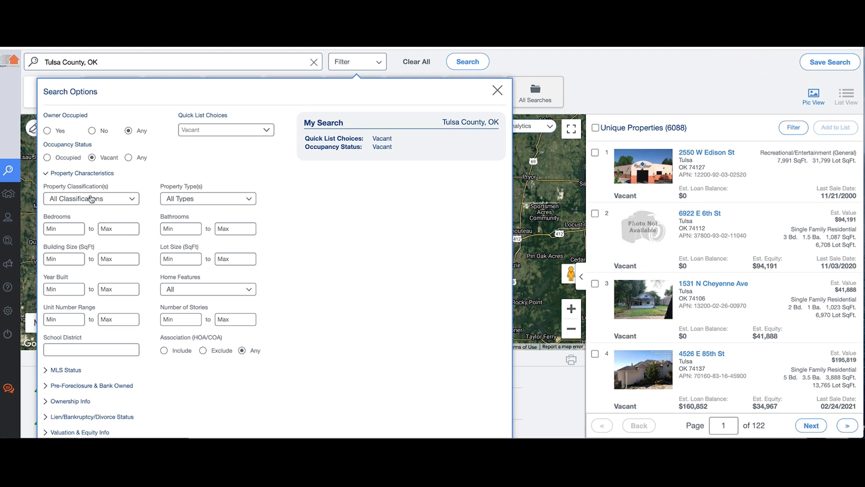
left_click(111, 198)
left_click(87, 218)
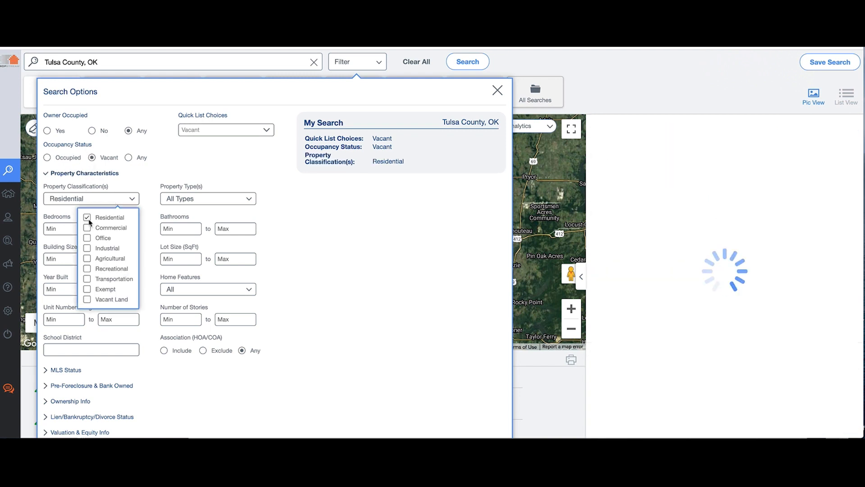
left_click(184, 203)
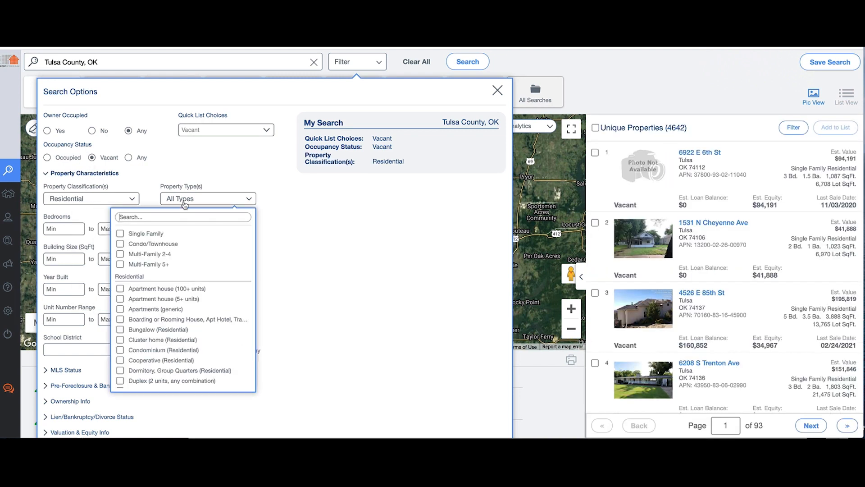
left_click(119, 235)
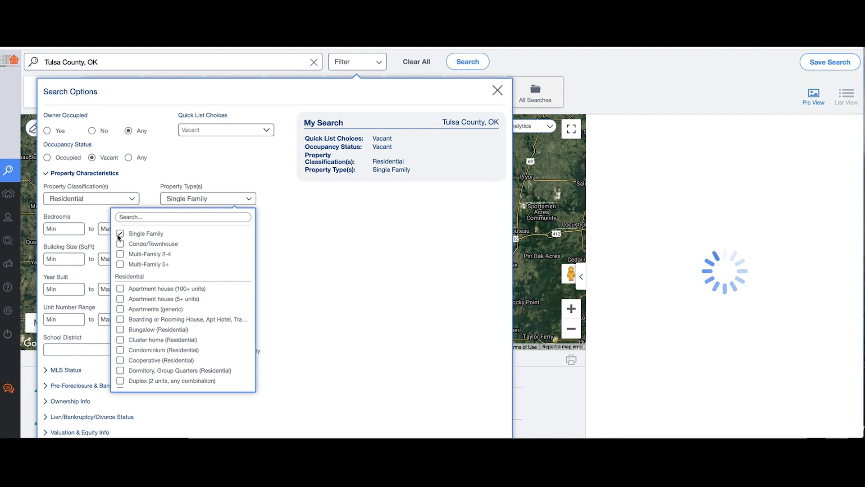
left_click(300, 251)
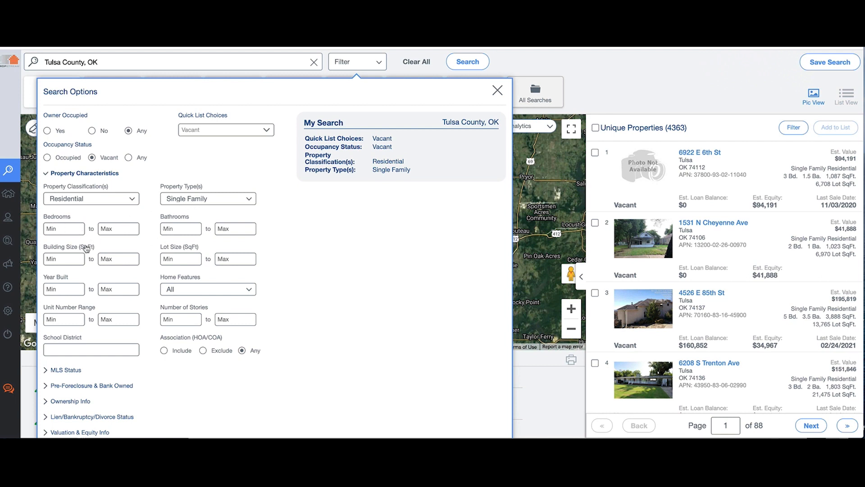
Step: Set the building size range to 700 to 2500 square feet and the maximum lot size to 46000 square feet
left_click(74, 256)
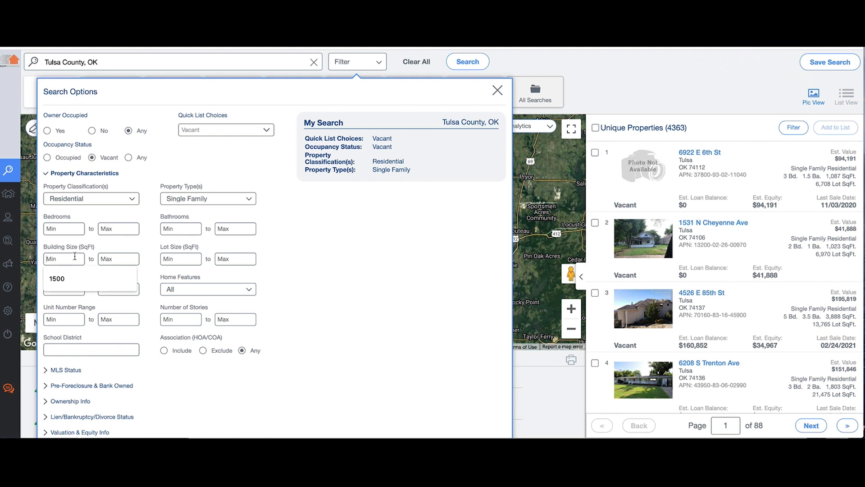
type("700")
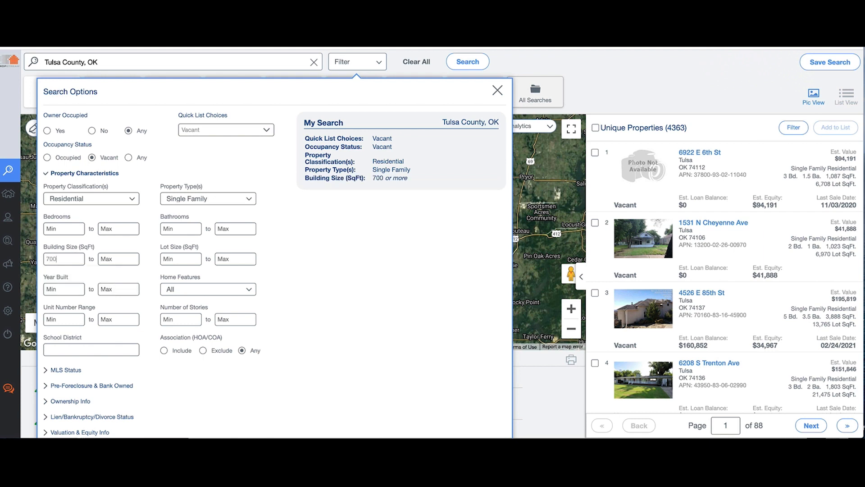
left_click(120, 259)
type("2500")
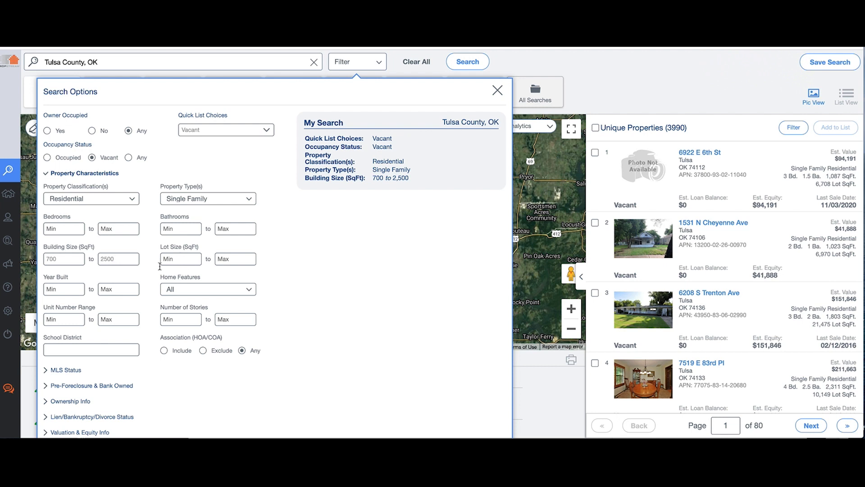
left_click(223, 259)
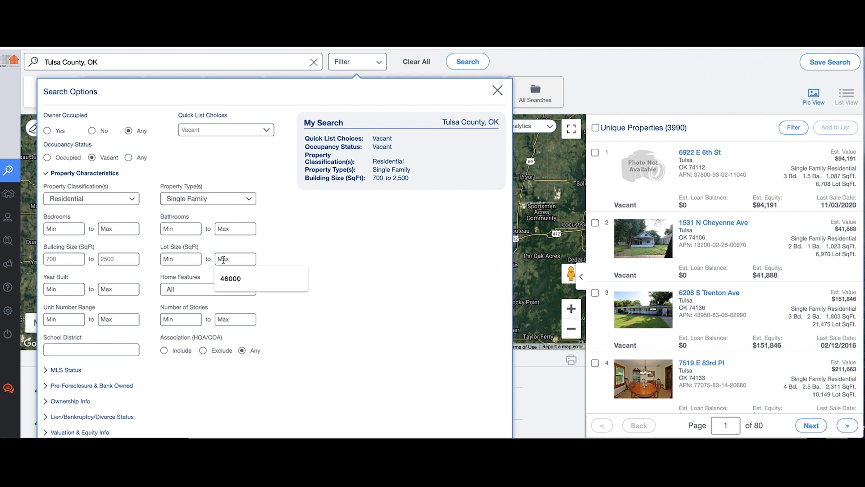
left_click(228, 278)
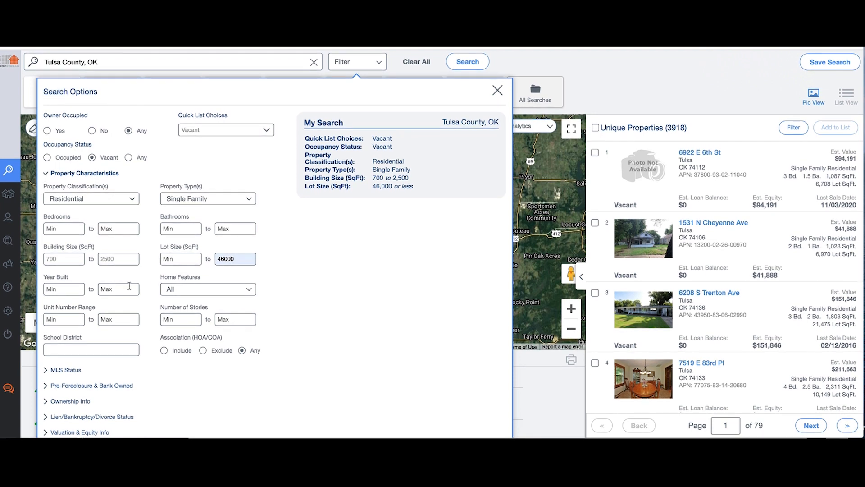
Step: Restrict the year built to the range 1900 to 1995
left_click(70, 289)
left_click(69, 312)
left_click(109, 290)
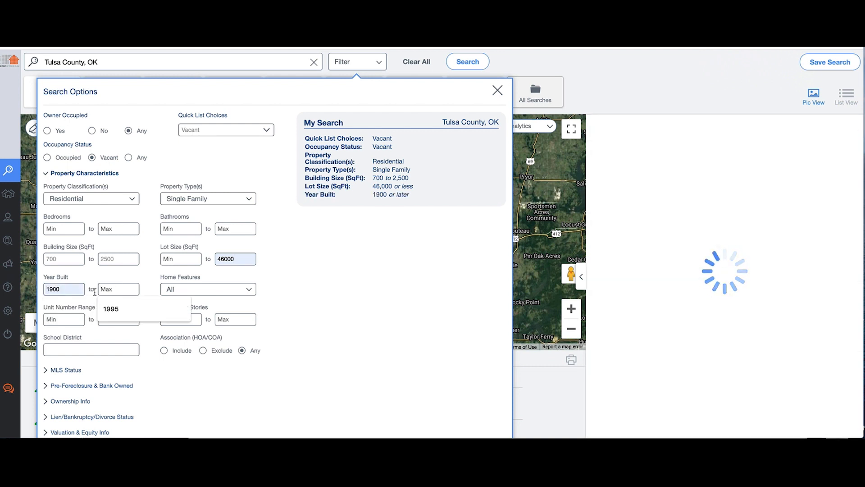
left_click(116, 310)
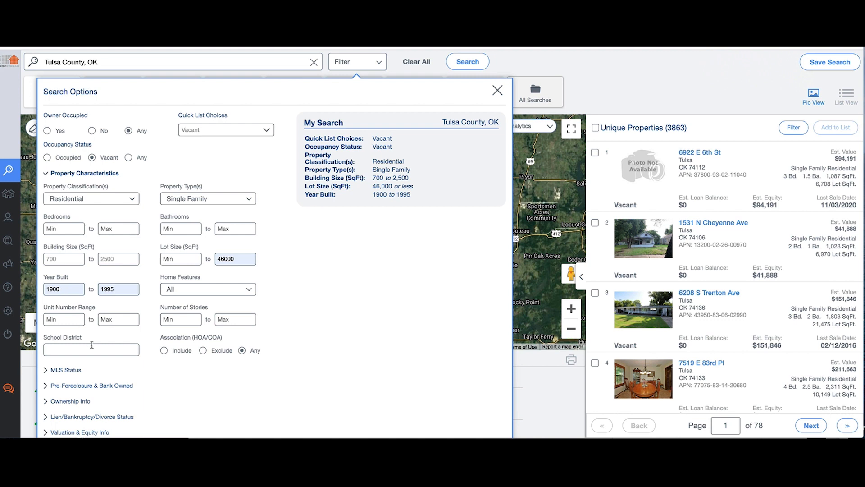
Step: In the ownership criteria, require at least 4 years of ownership and limit the owner type to Individual and Trust
left_click(73, 386)
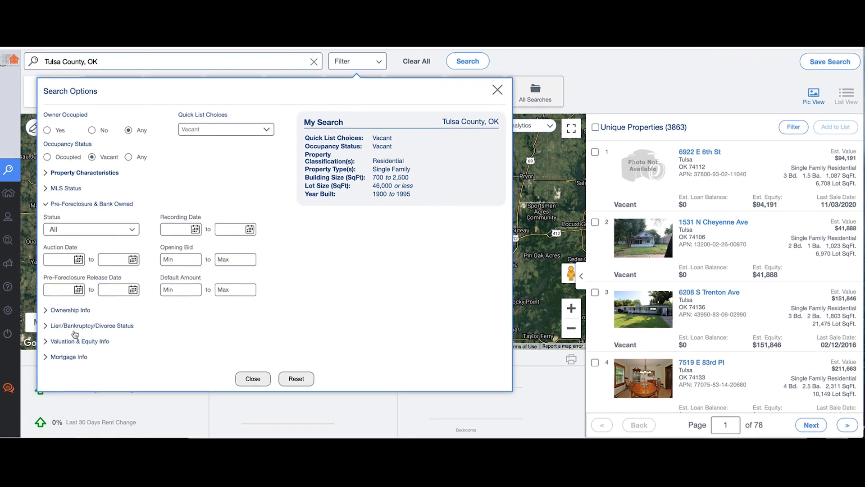
left_click(70, 311)
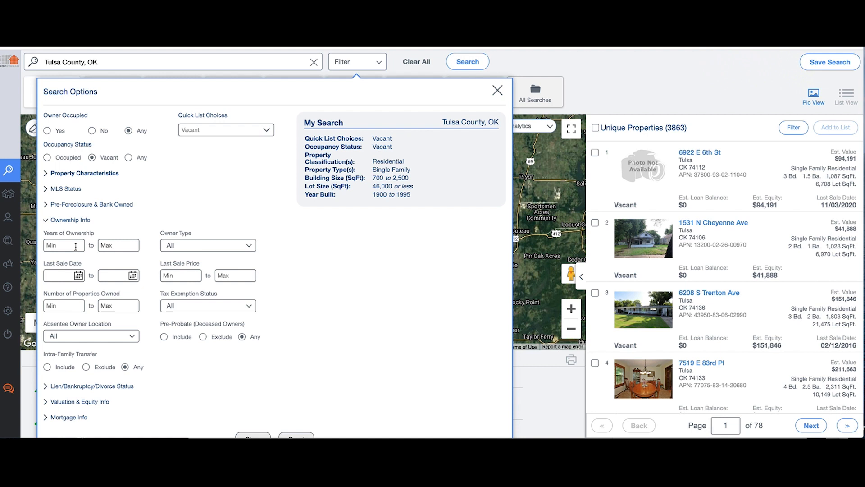
type("4")
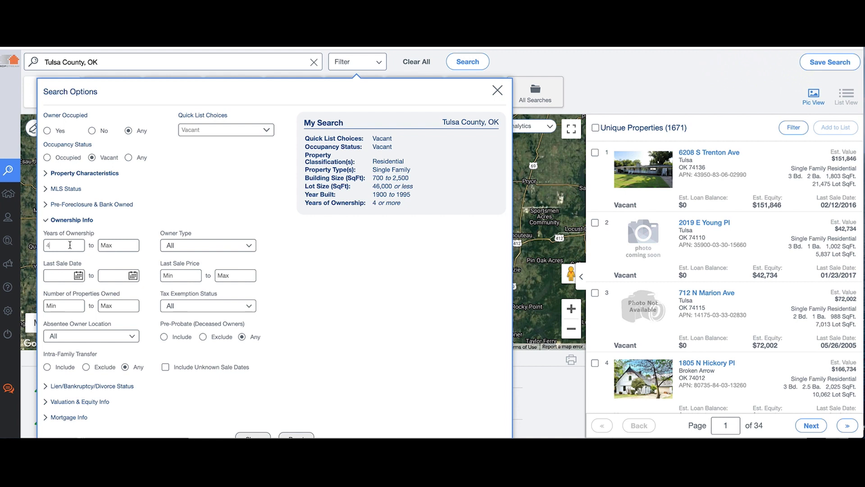
left_click(176, 248)
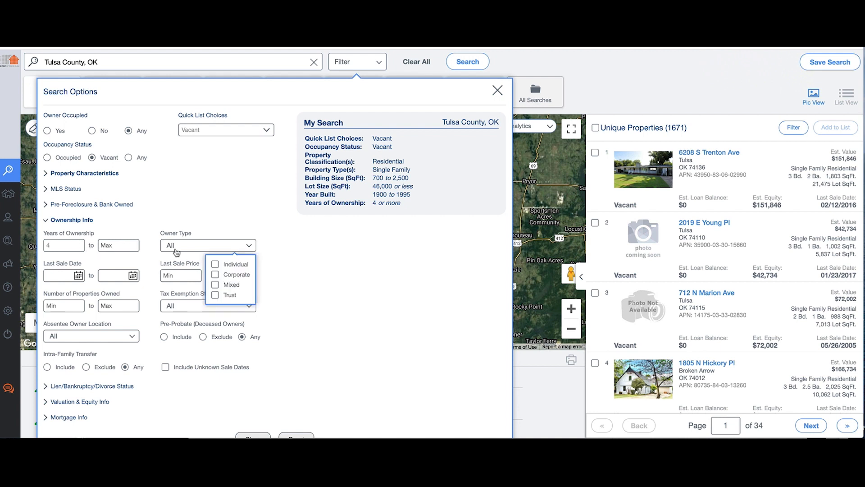
left_click(215, 264)
left_click(215, 296)
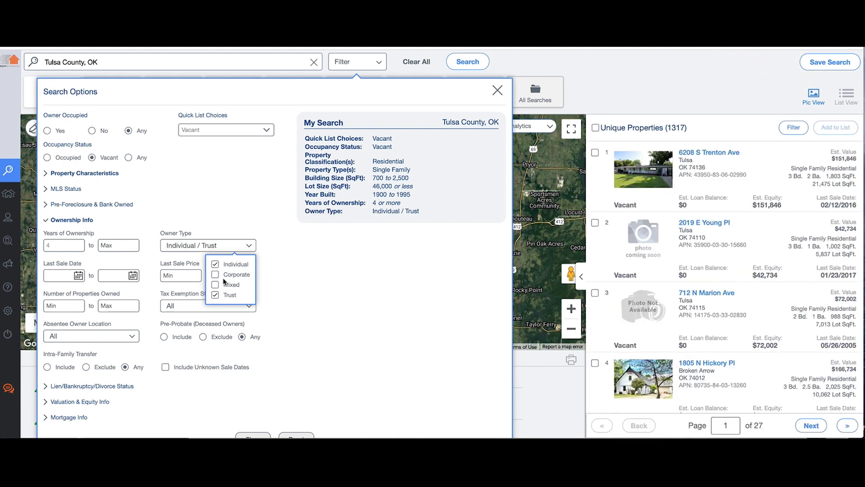
Step: Look over the valuation and equity criteria without changing them, and close the search options
left_click(236, 218)
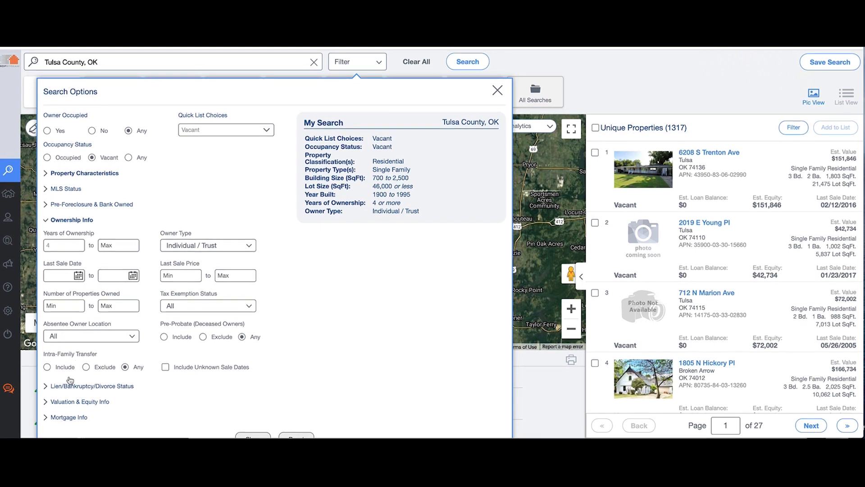
left_click(58, 401)
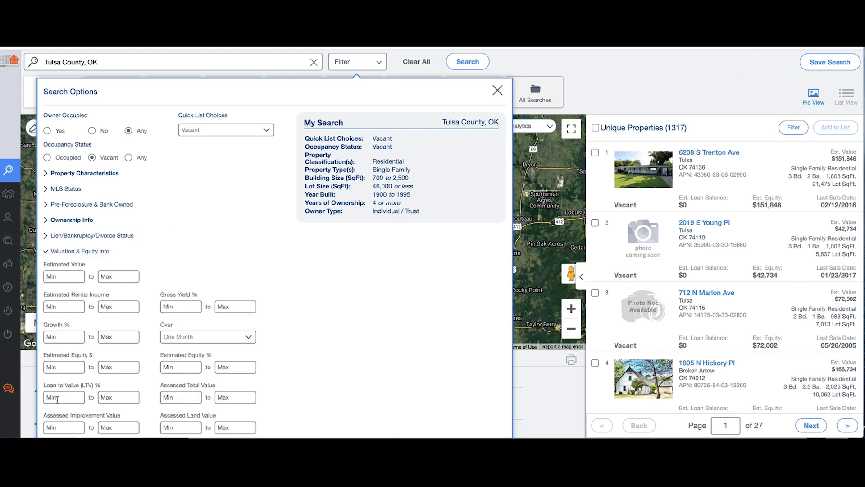
scroll(57, 401, "up", 1)
left_click(47, 253)
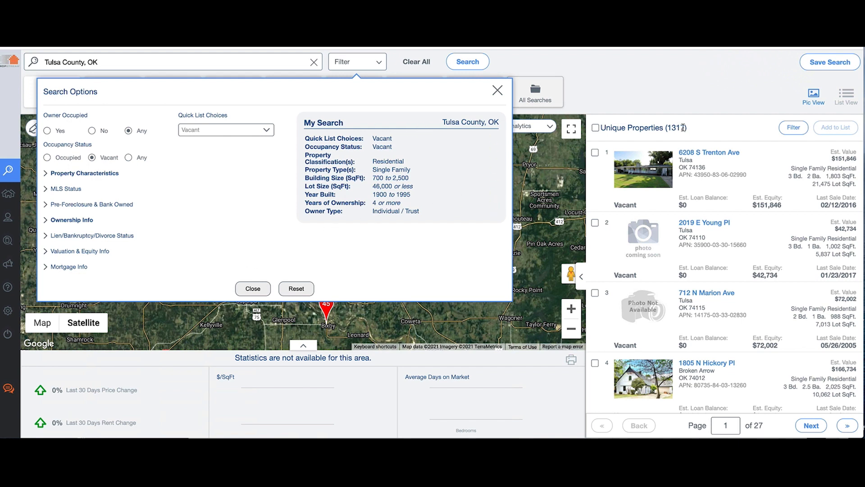
left_click(497, 91)
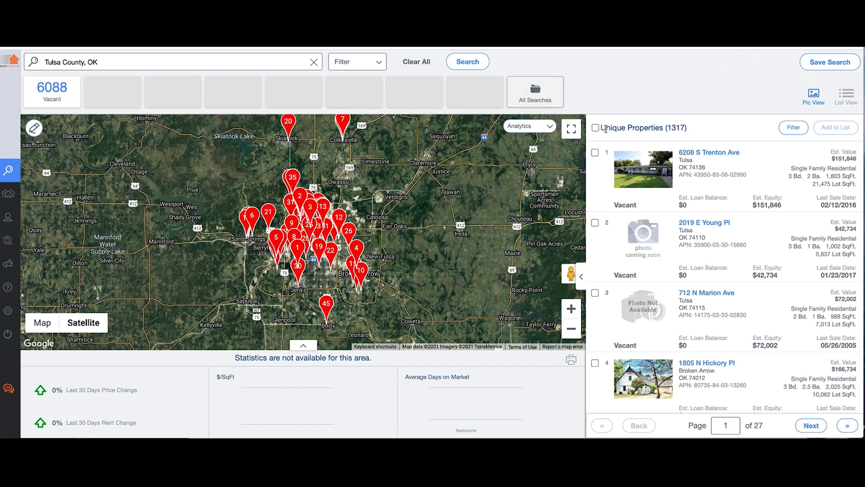
Step: Select all the matching properties and open the options for adding them to a marketing list, without saving
left_click(595, 128)
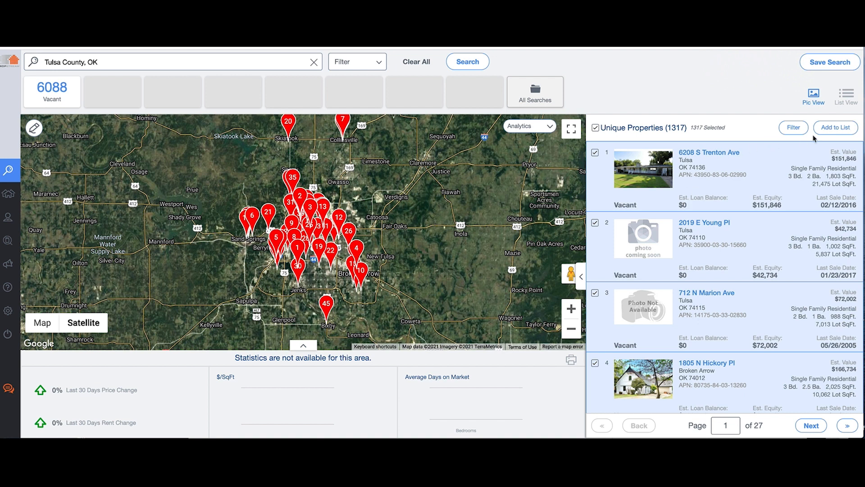
left_click(835, 130)
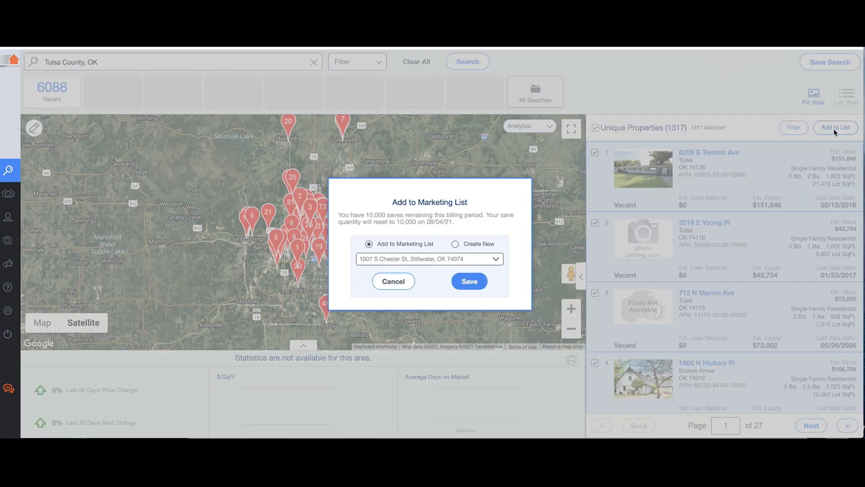
left_click(393, 281)
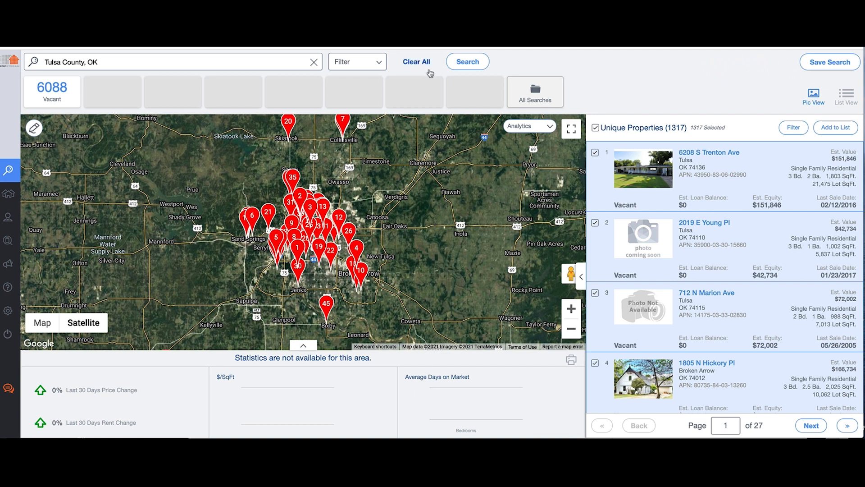
Step: Remove the Vacant quick list and occupancy criteria from the search filter, and set Owner Occupied to No
left_click(374, 66)
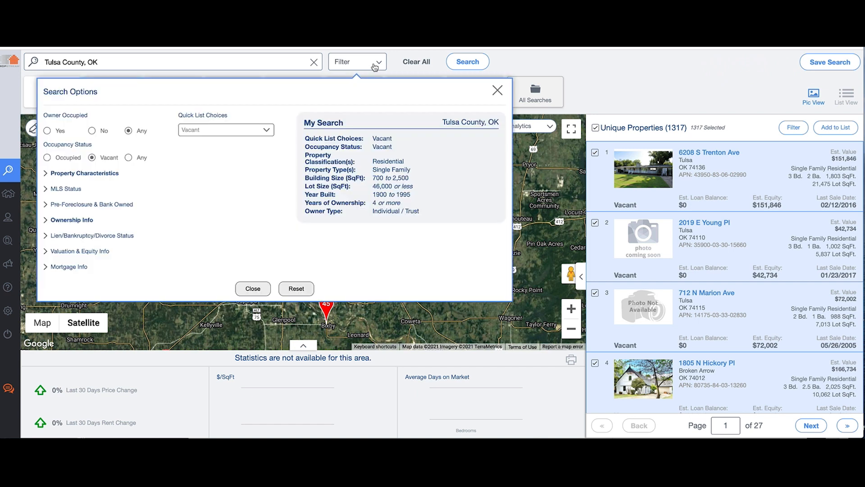
left_click(234, 130)
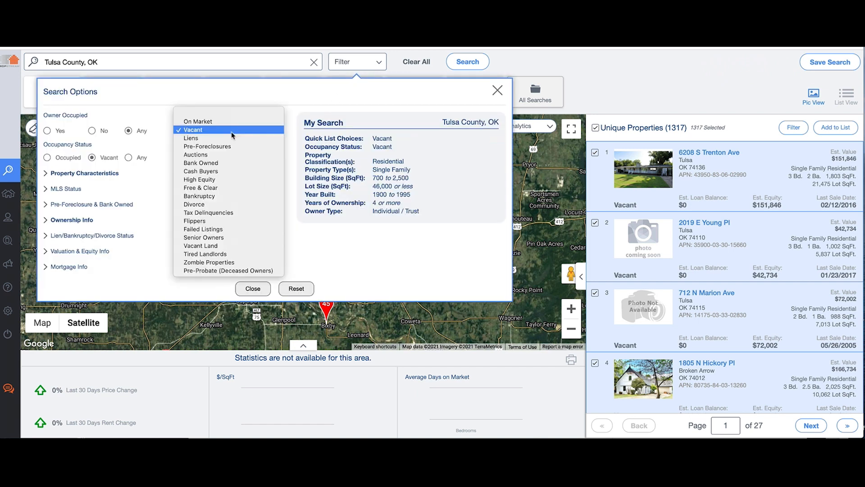
left_click(286, 106)
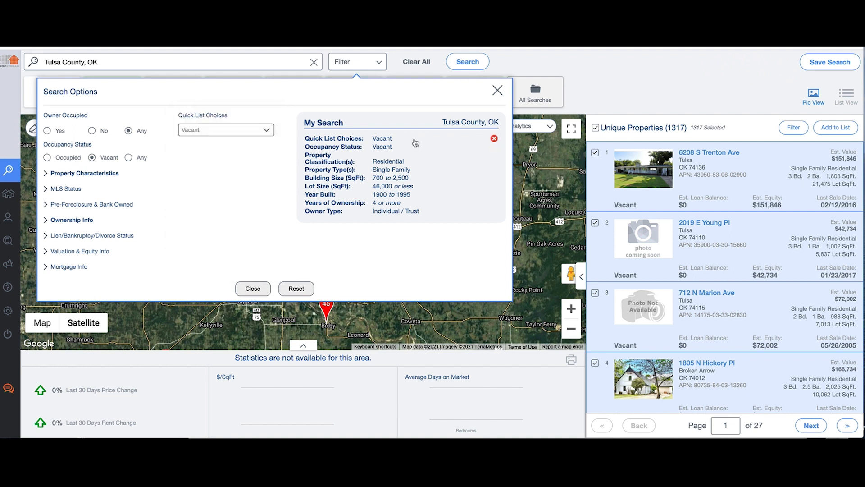
left_click(494, 141)
left_click(495, 140)
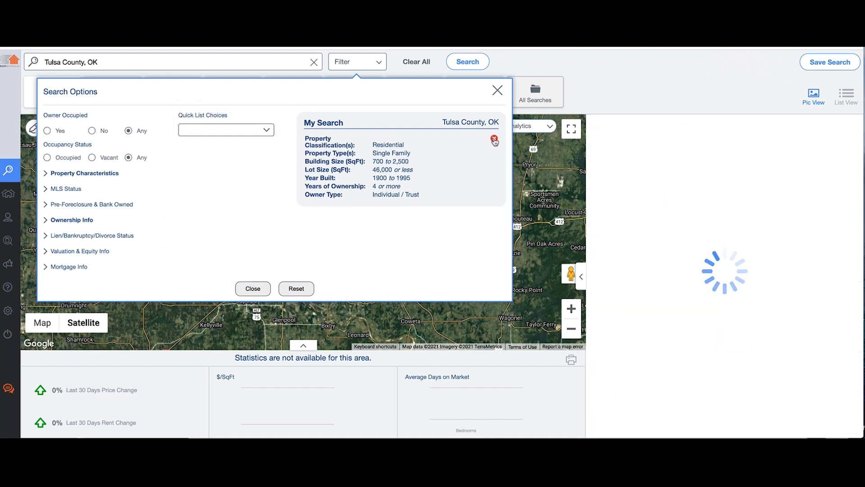
left_click(92, 130)
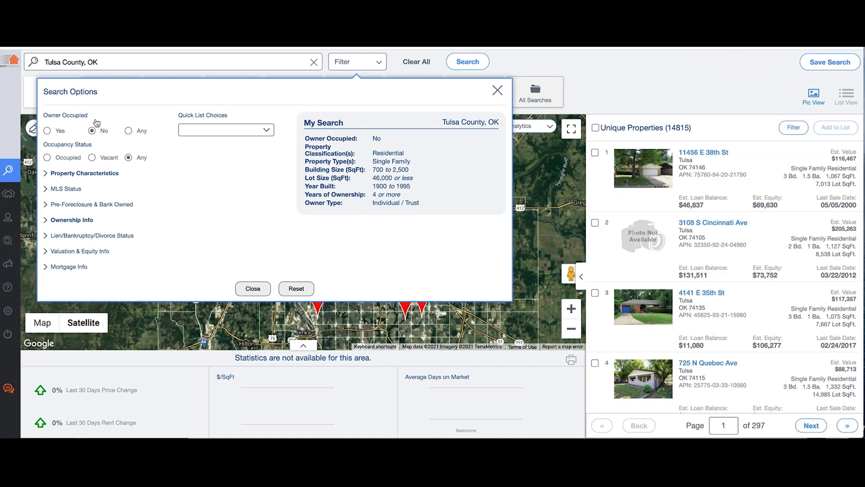
Step: Choose the Cash Buyers quick list and set Owner Occupied to No
mouse_move(396, 161)
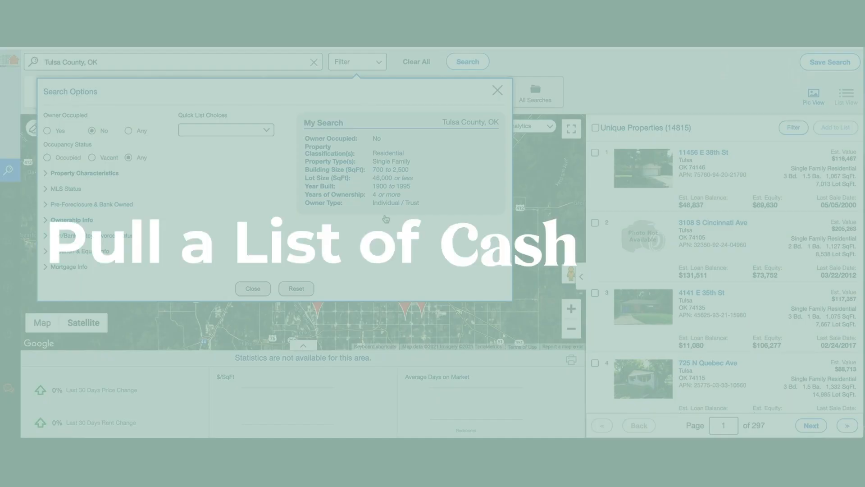
left_click(267, 131)
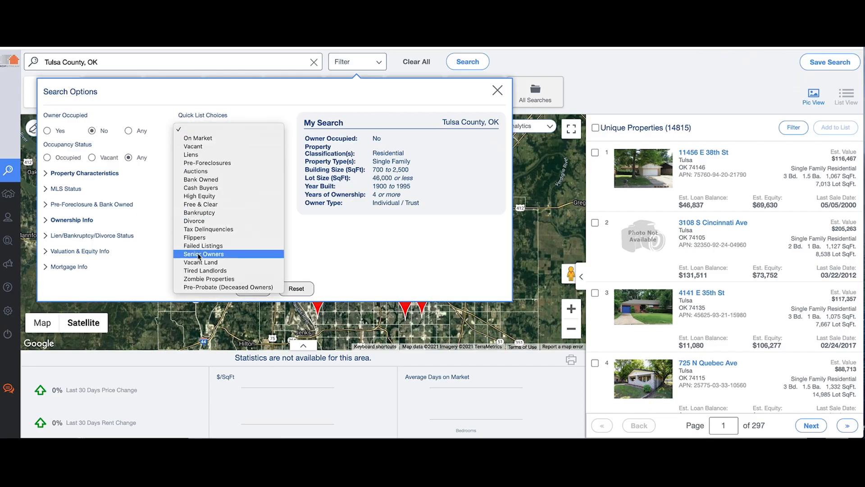
left_click(204, 188)
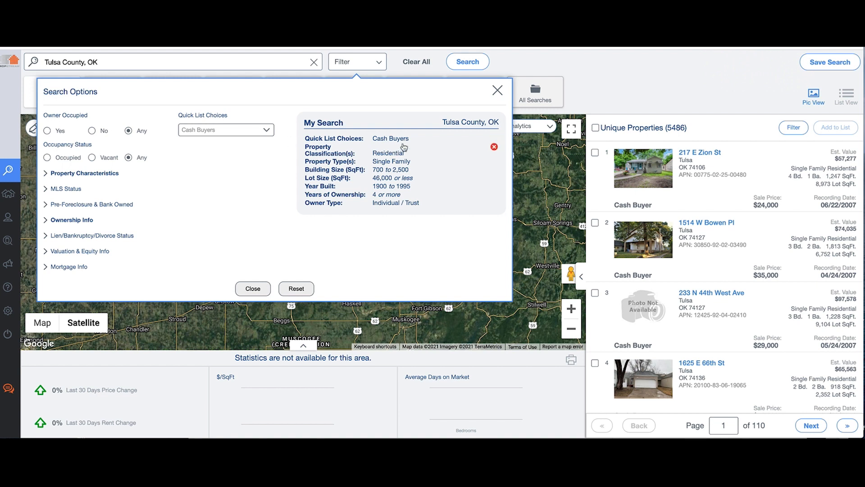
mouse_move(447, 142)
left_click(92, 131)
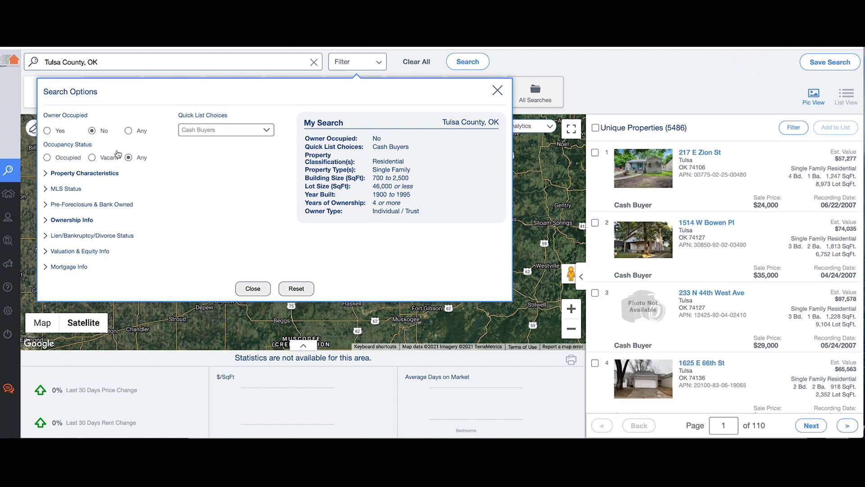
Step: In the ownership criteria, clear the minimum years of ownership and set the maximum to 1
left_click(73, 174)
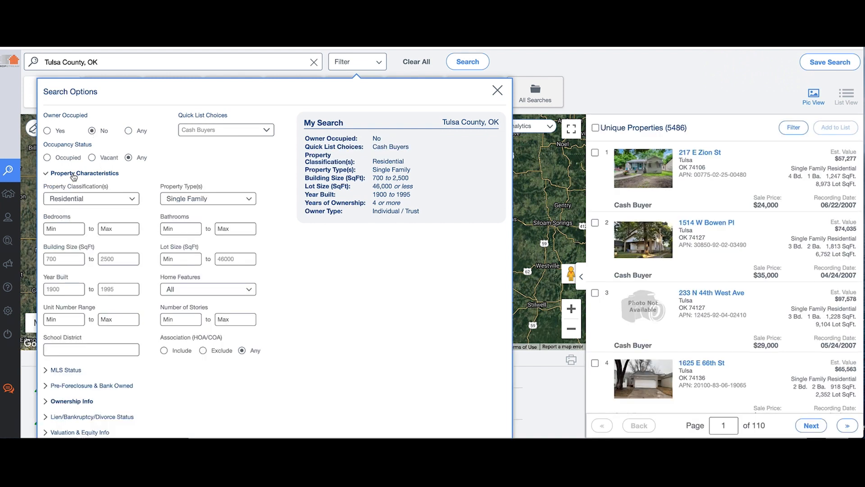
left_click(55, 401)
left_click(58, 246)
key("BackSpace")
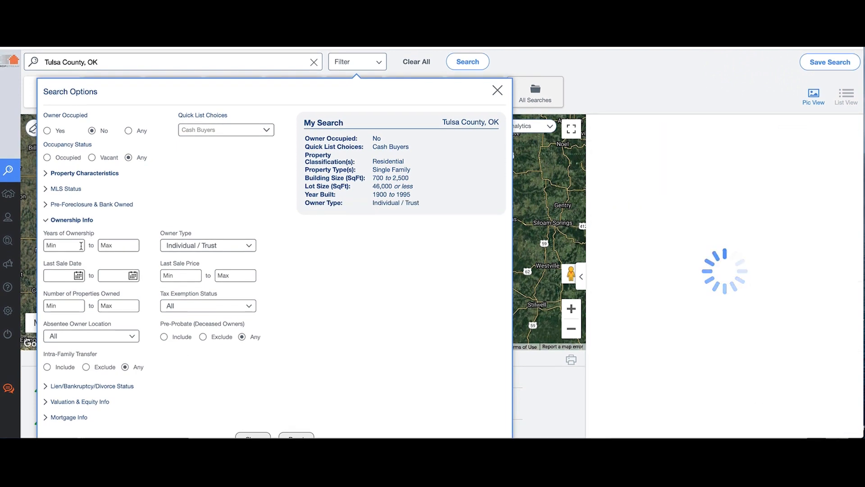
left_click(108, 245)
type("1")
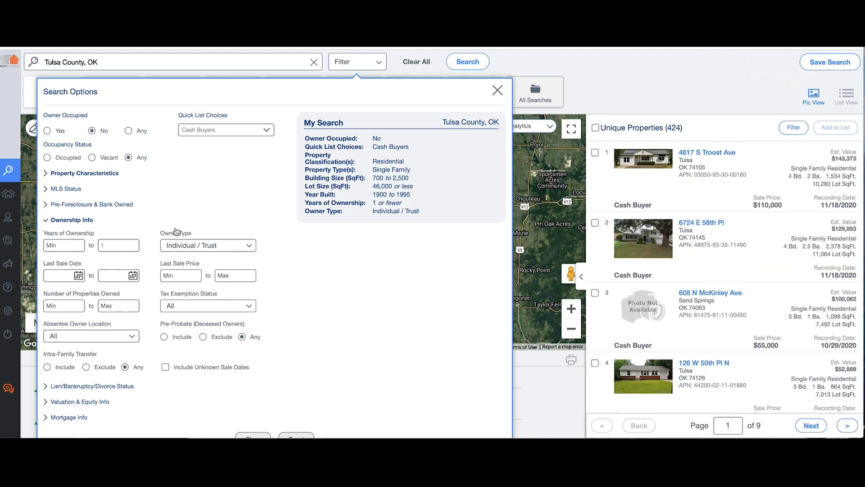
Step: Compare the property results with and without the Cash Buyers quick list, ending with that criterion removed
left_click(494, 150)
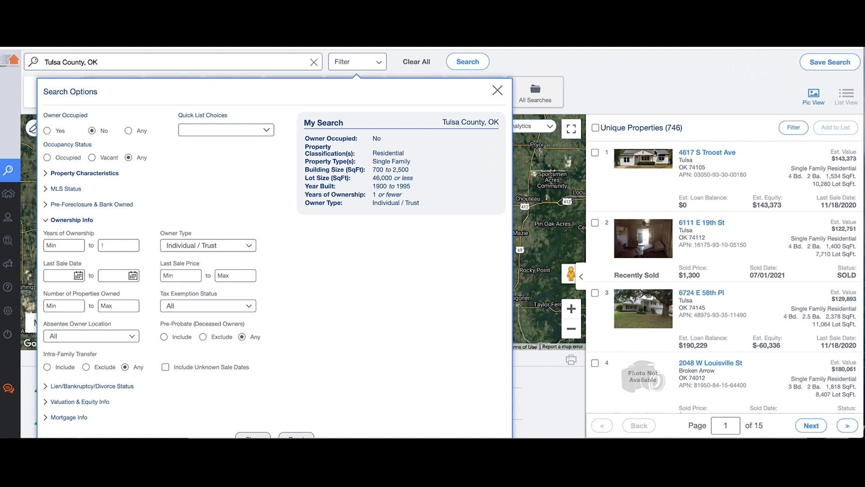
mouse_move(495, 143)
left_click(239, 129)
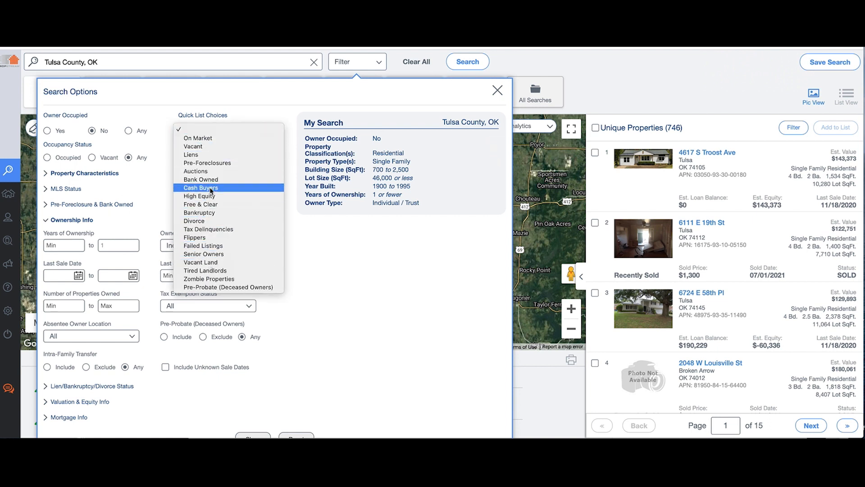
key("Escape")
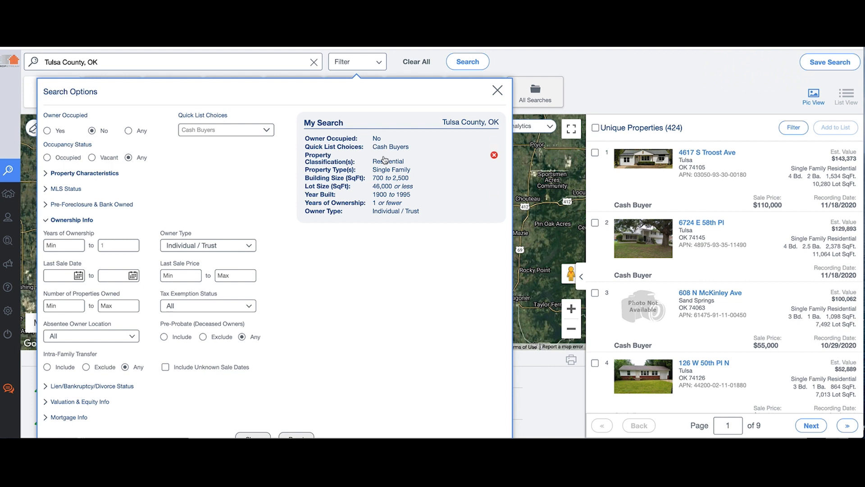
left_click(495, 147)
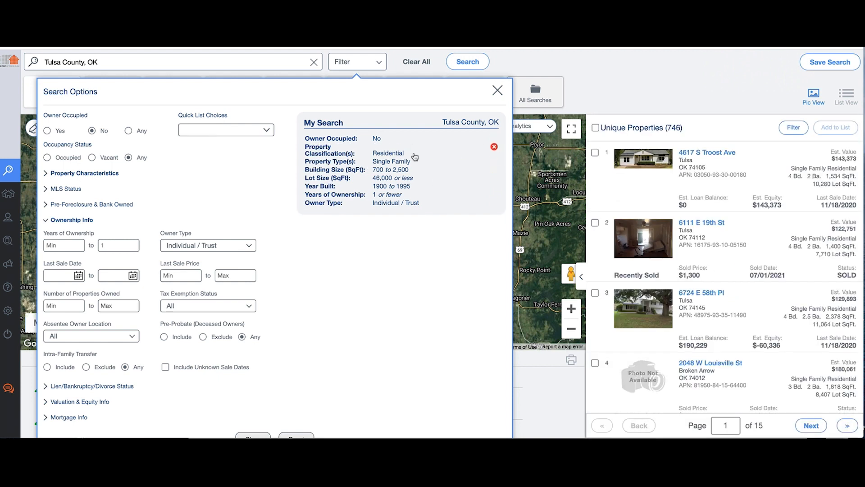